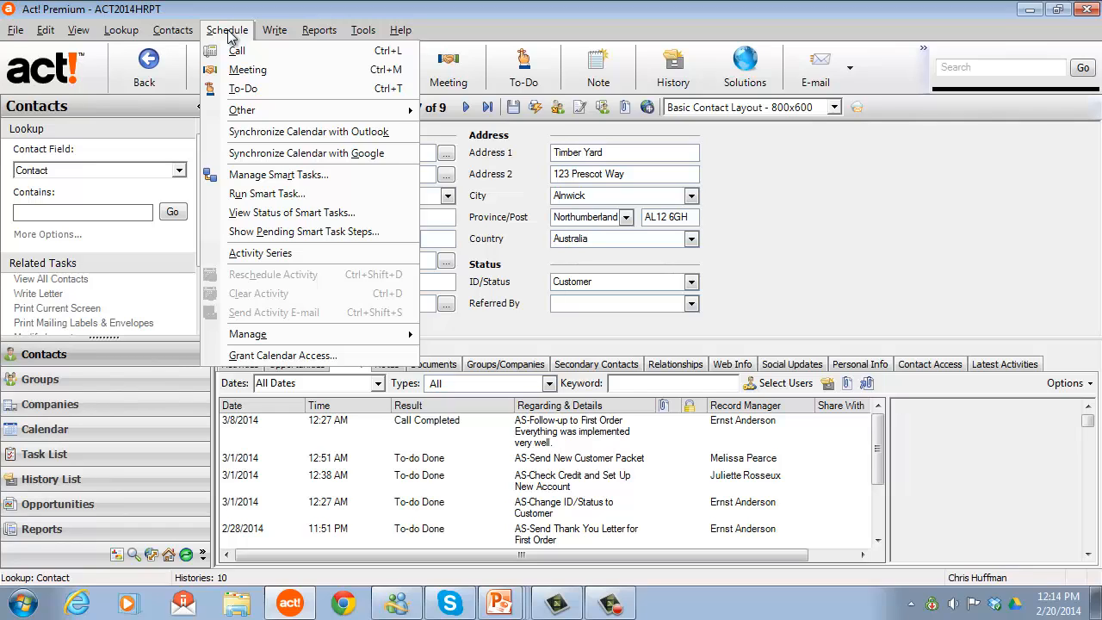
Open the Marketing Call activity type for editing from the activity type manager
mouse_move(318, 341)
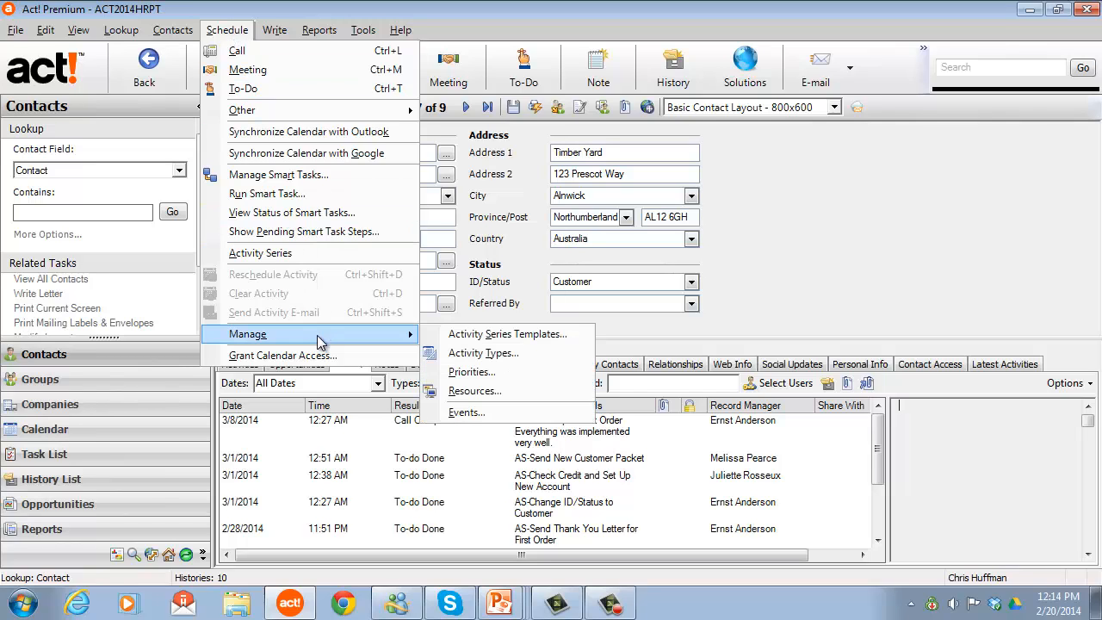
left_click(471, 357)
left_click(521, 322)
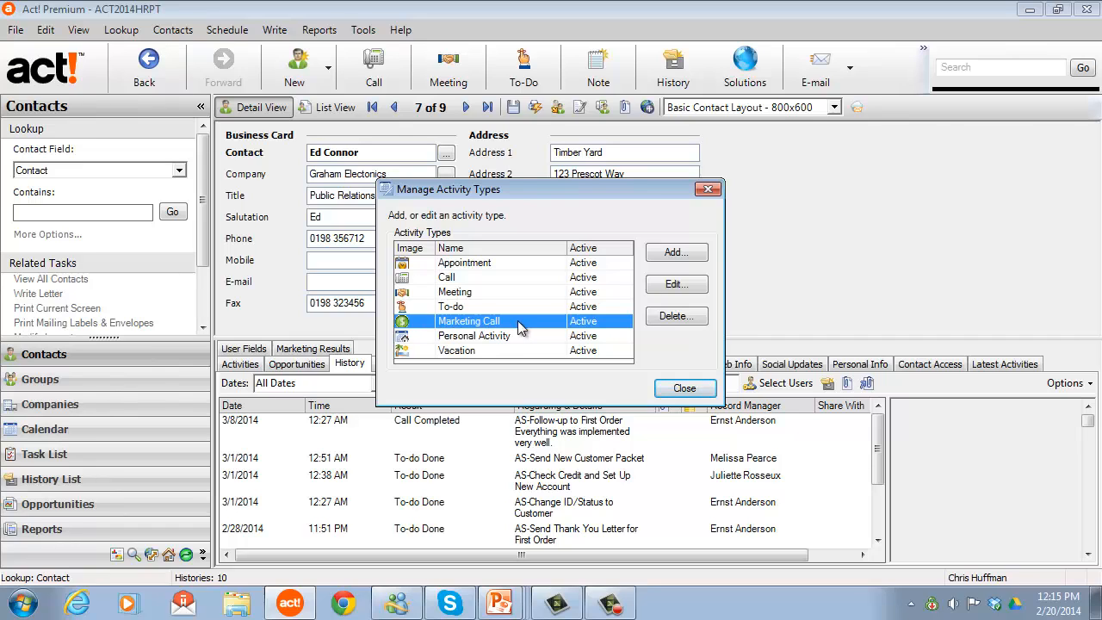
left_click(672, 285)
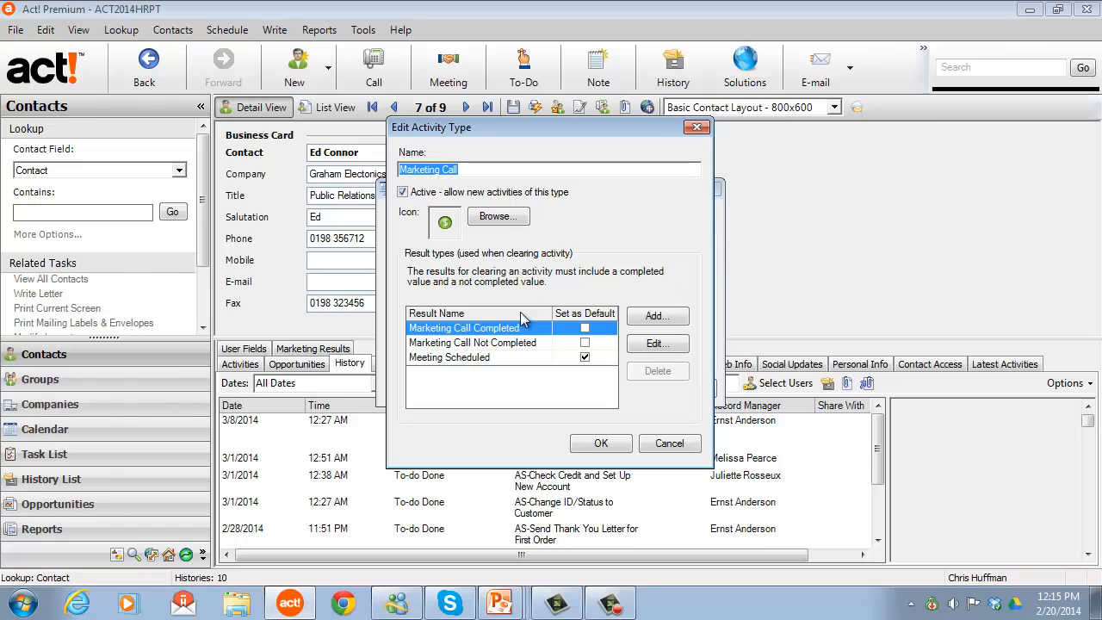
Review the result types defined for clearing a Marketing Call activity, including which one is the default
left_click(479, 343)
left_click(484, 329)
left_click(474, 344)
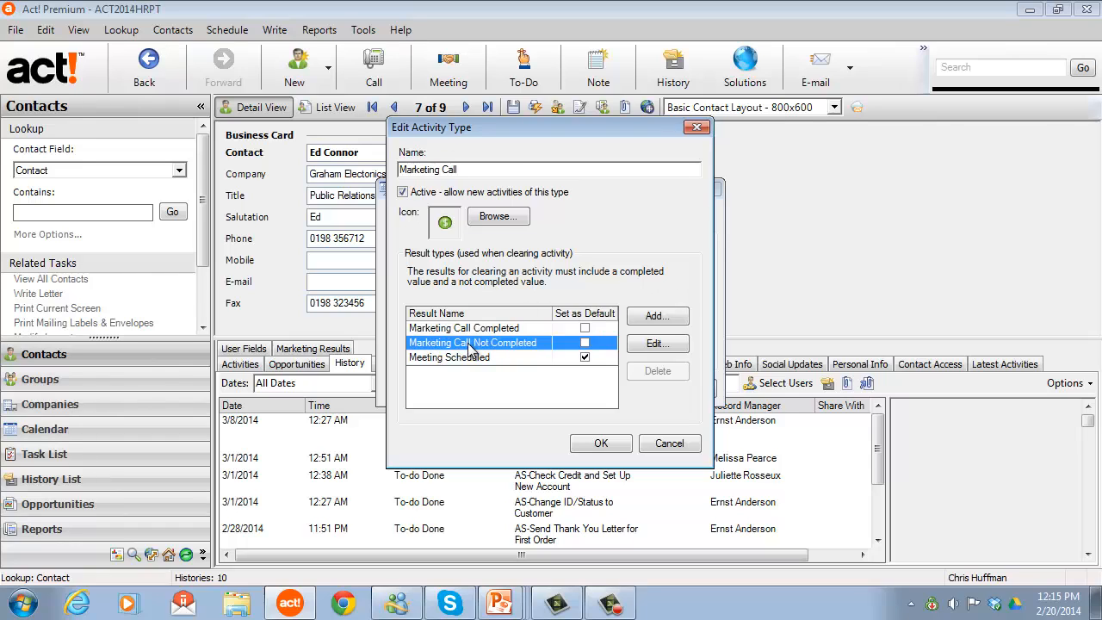
left_click(472, 331)
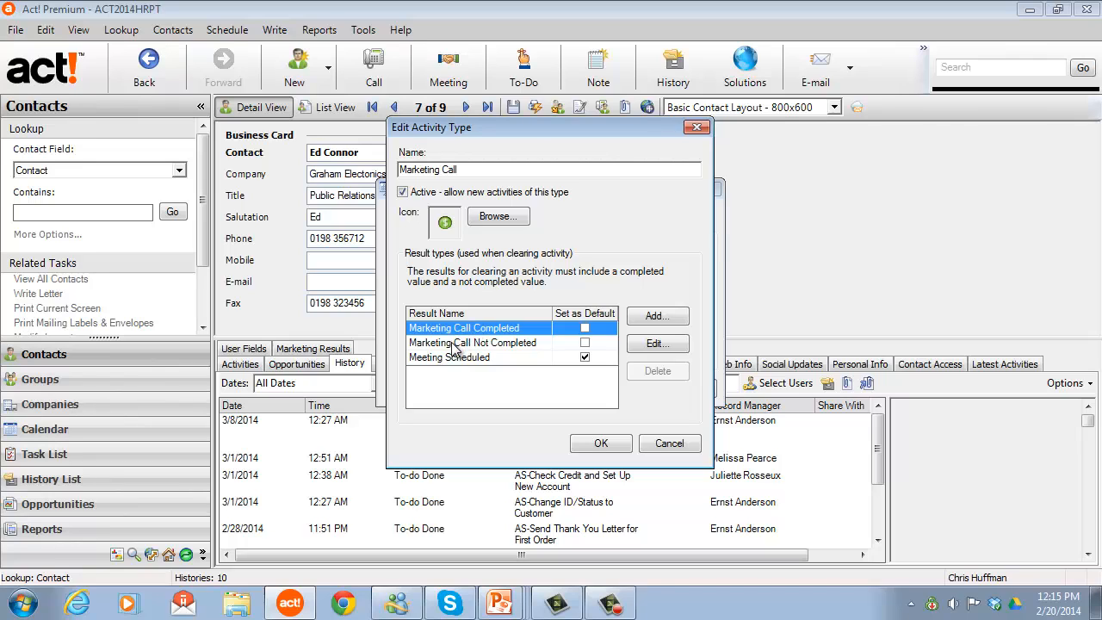
left_click(452, 343)
left_click(456, 332)
left_click(456, 361)
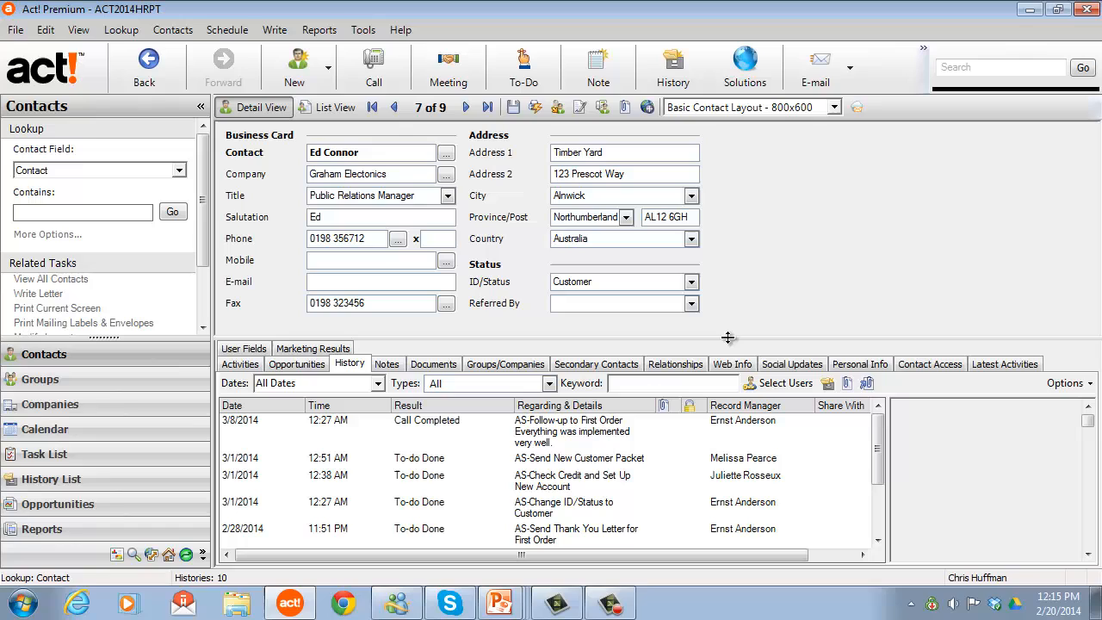
Record a new Marketing Call history for the current contact with the result Meeting Scheduled
left_click_drag(728, 337, 728, 334)
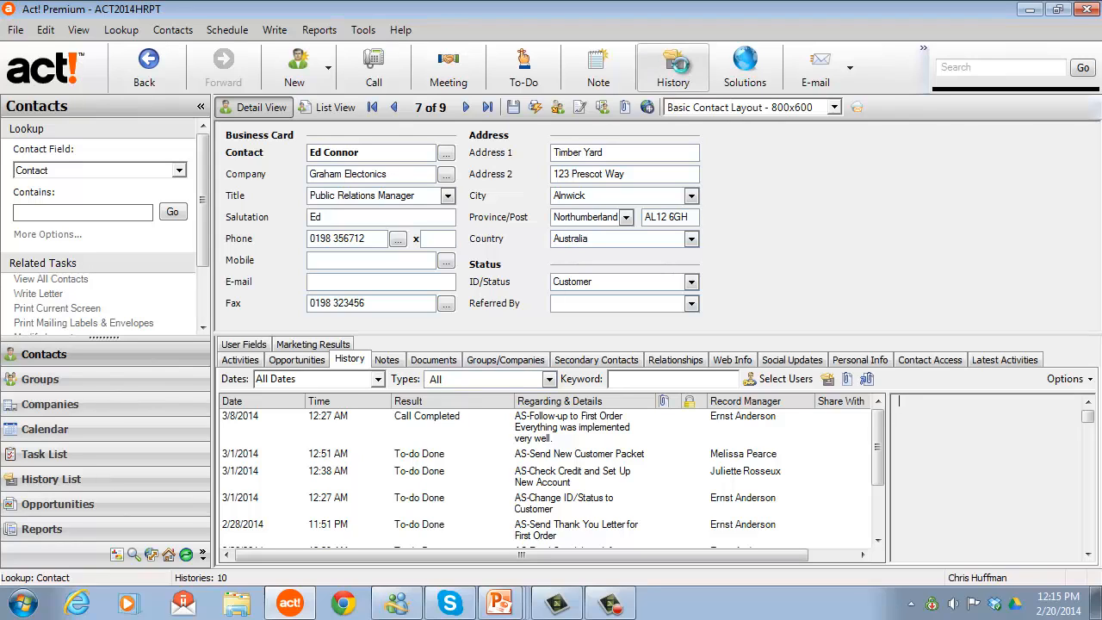
left_click(674, 68)
left_click(400, 110)
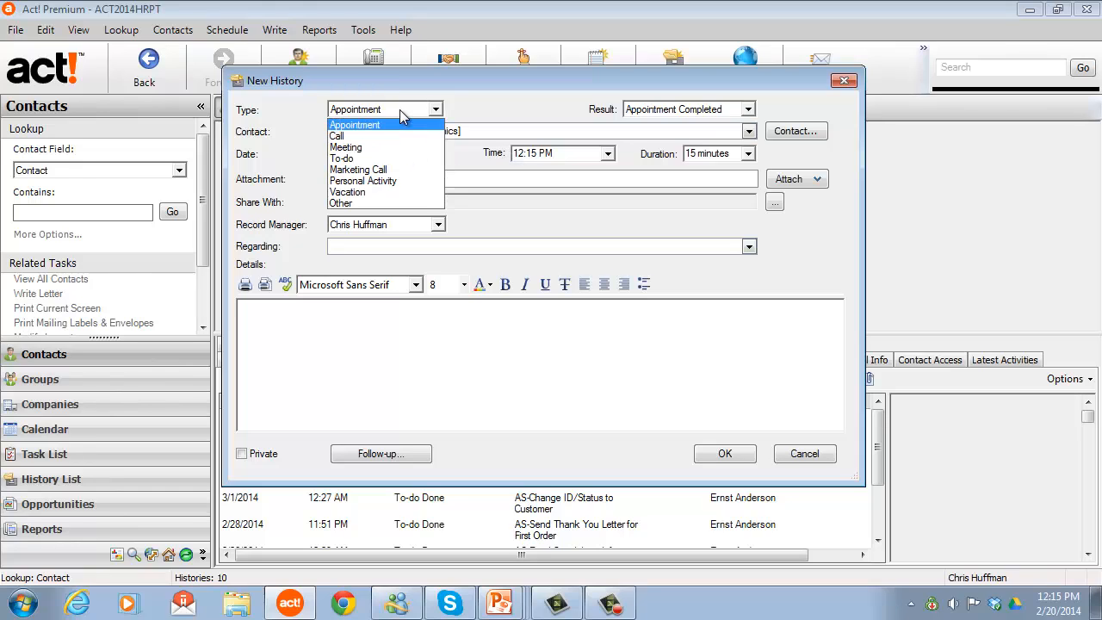
left_click(382, 171)
left_click(666, 110)
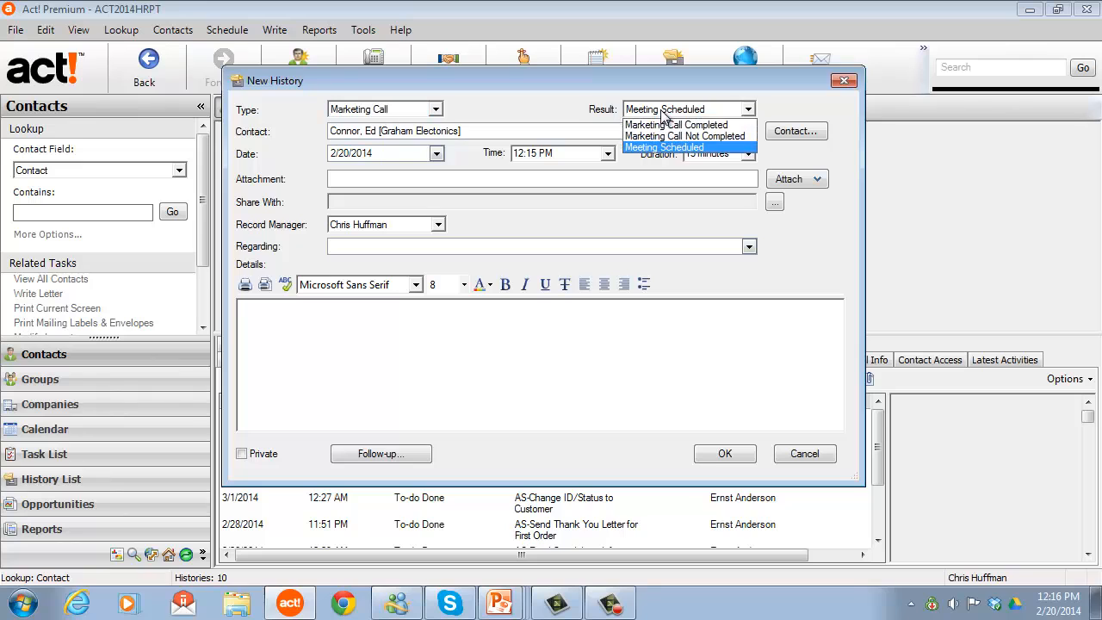
left_click(671, 145)
left_click(707, 459)
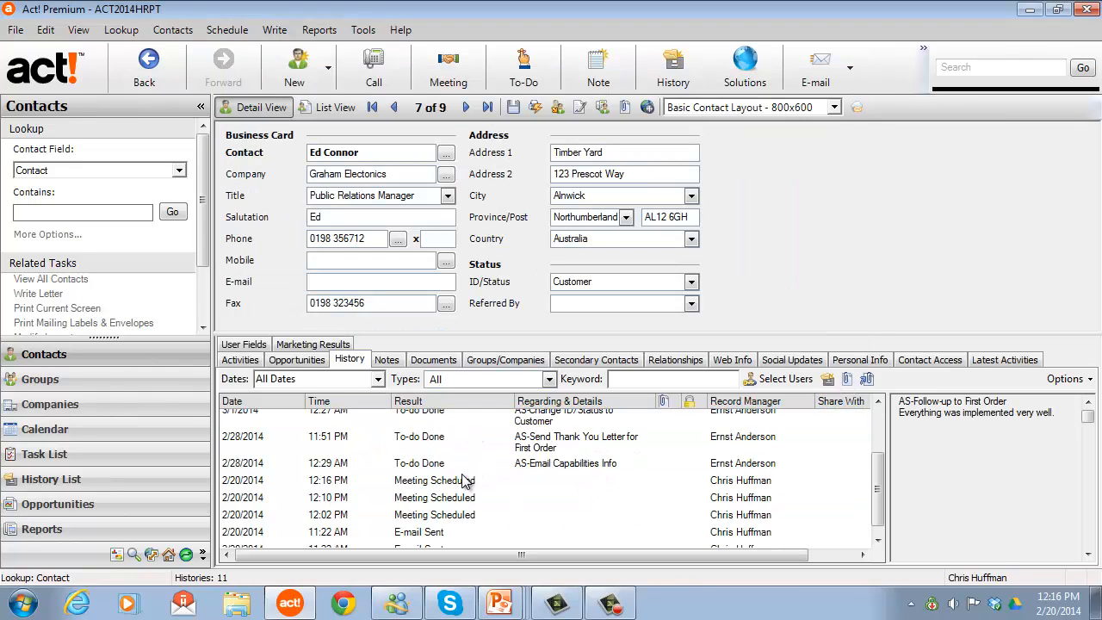
Check the Meeting Scheduled entries dated 2/20/2014 in the contact's history list
left_click(455, 498)
left_click(454, 516)
left_click(458, 480)
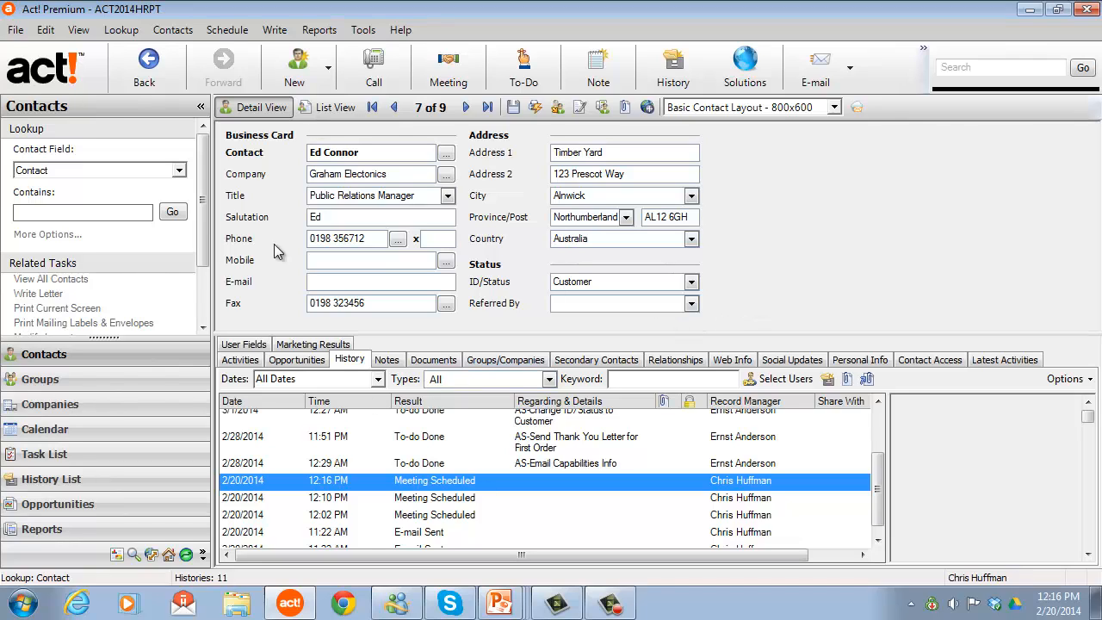
Run the History Summary Classic report as a preview for all contacts, with history data managed by all users
left_click(129, 534)
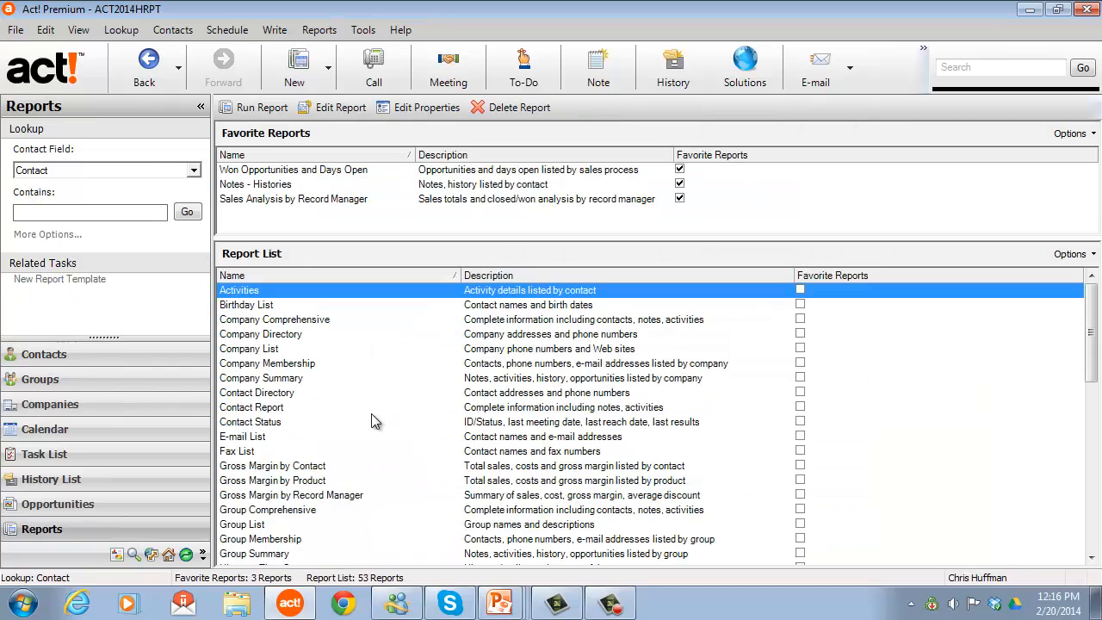
left_click(376, 421)
scroll(378, 426, "down", 2)
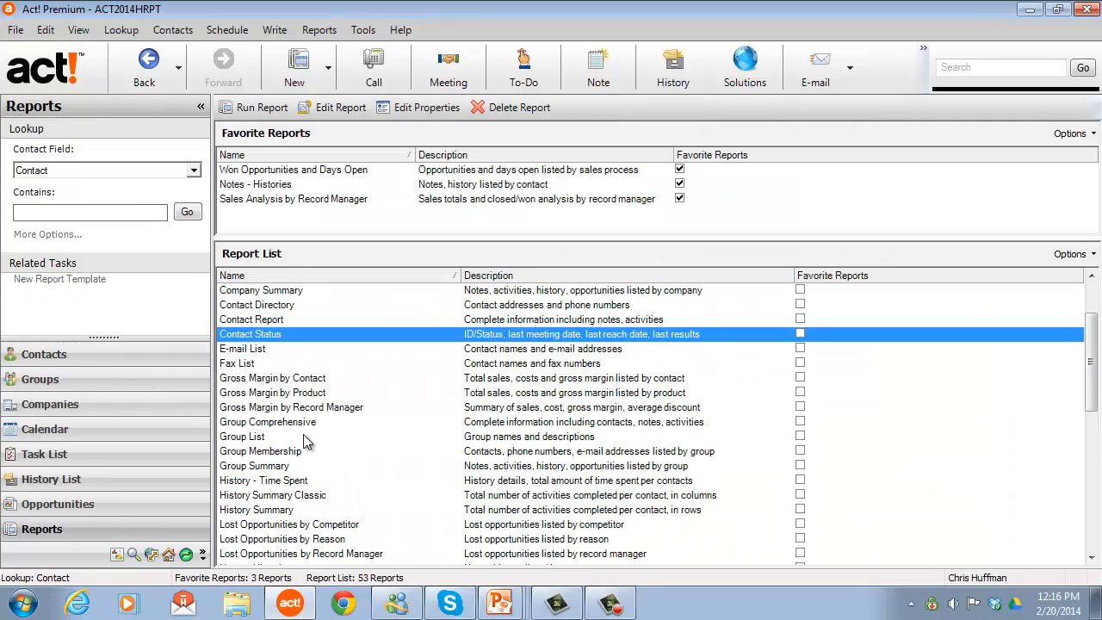
left_click(320, 495)
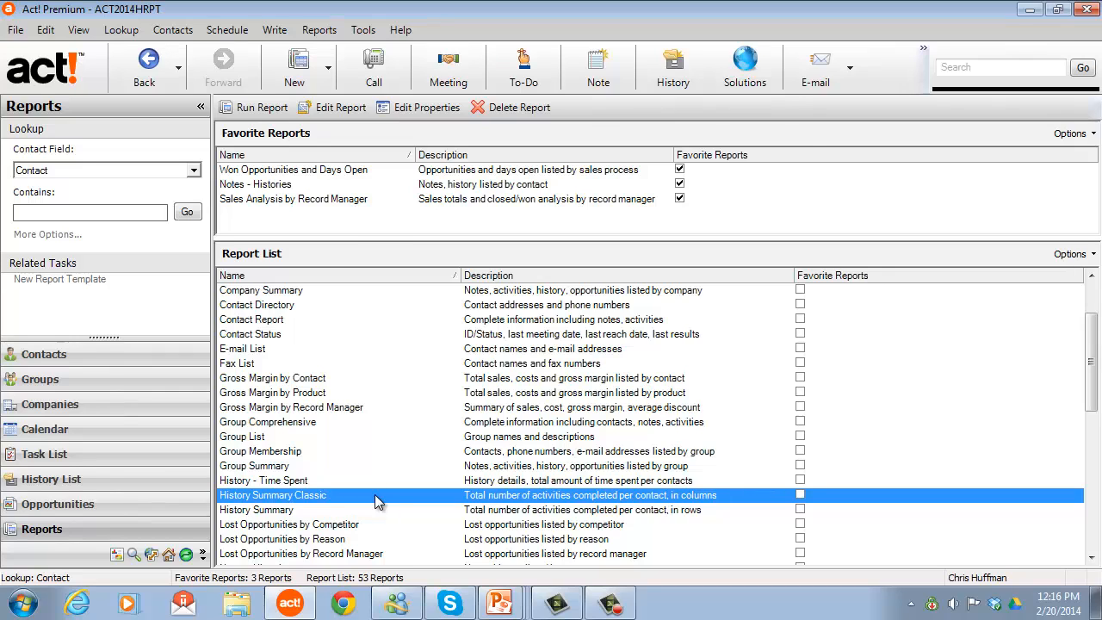
double_click(374, 494)
left_click(366, 275)
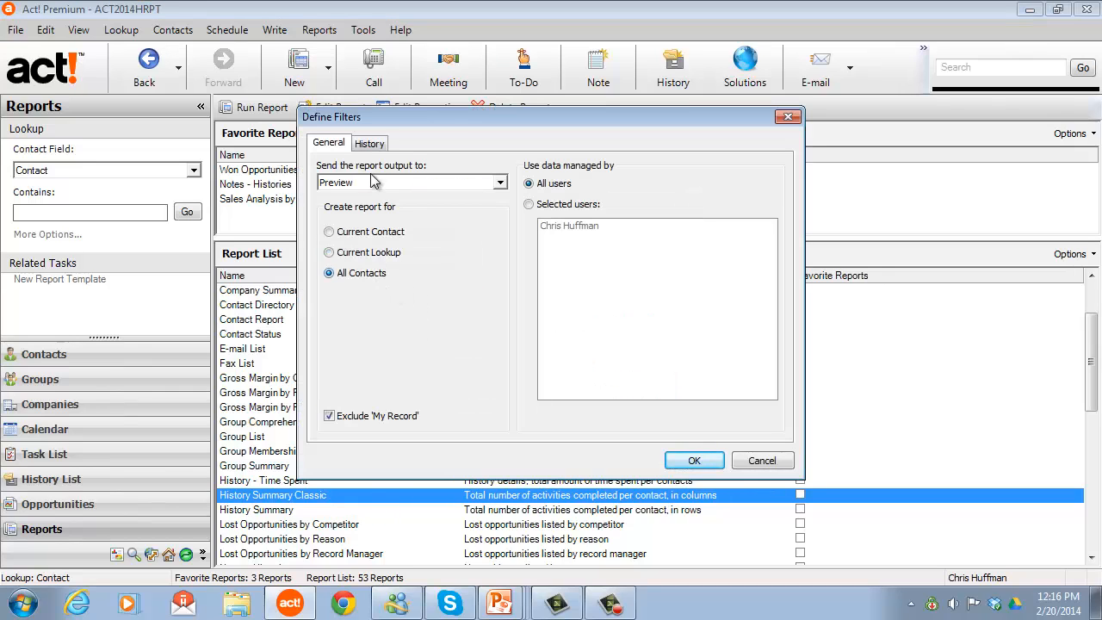
left_click(376, 146)
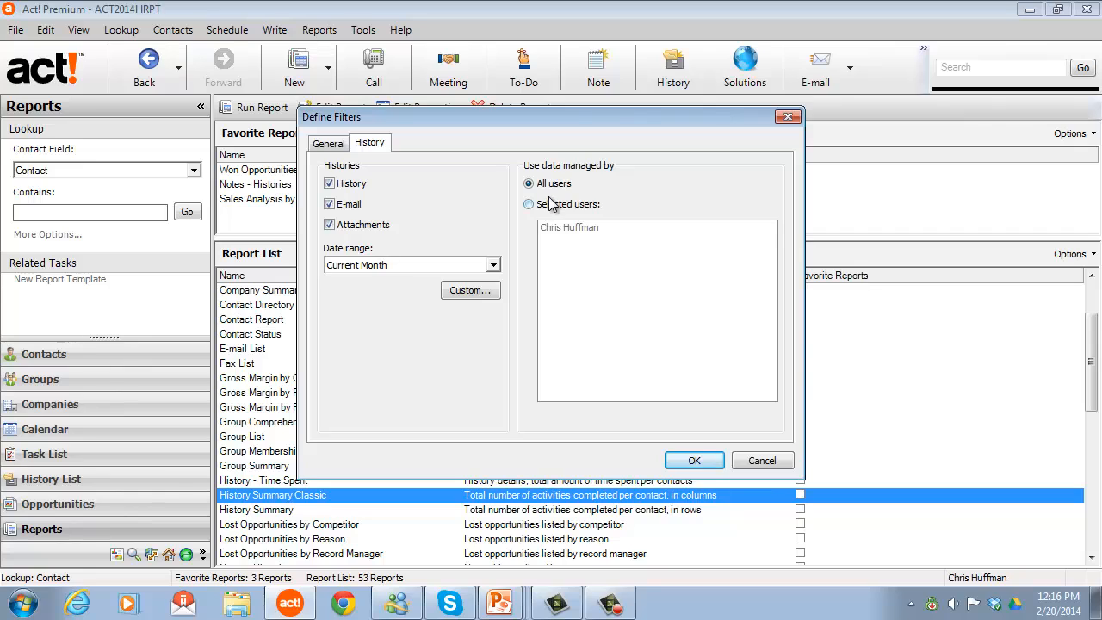
left_click(694, 460)
left_click(739, 61)
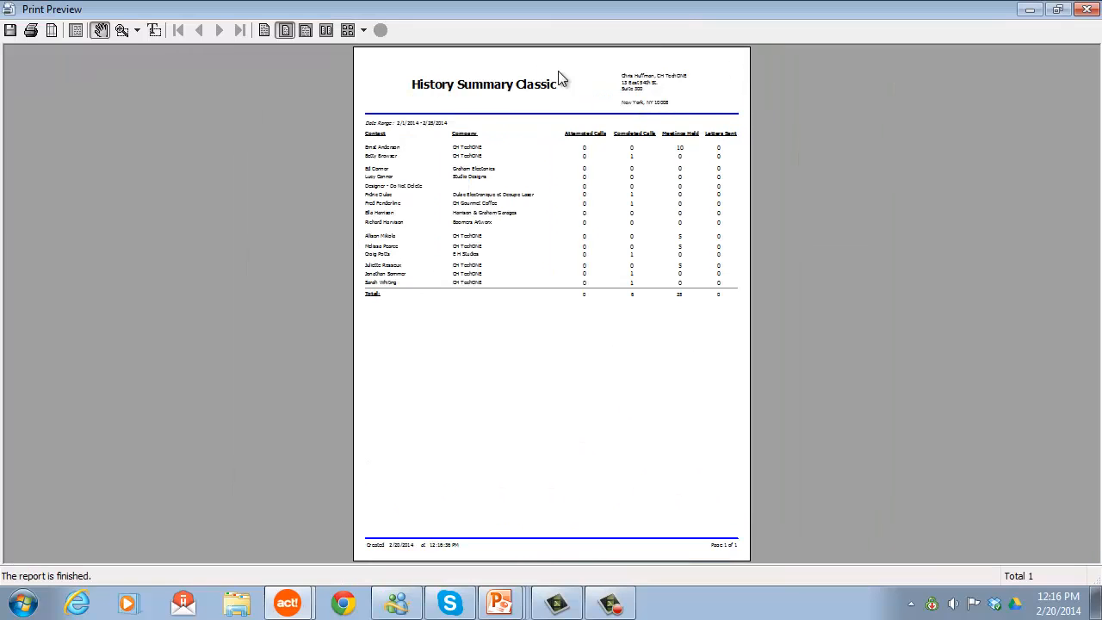
Examine the calls, meetings and letters columns in the History Summary Classic preview and close it
left_click(121, 34)
left_click(599, 276)
left_click(446, 216)
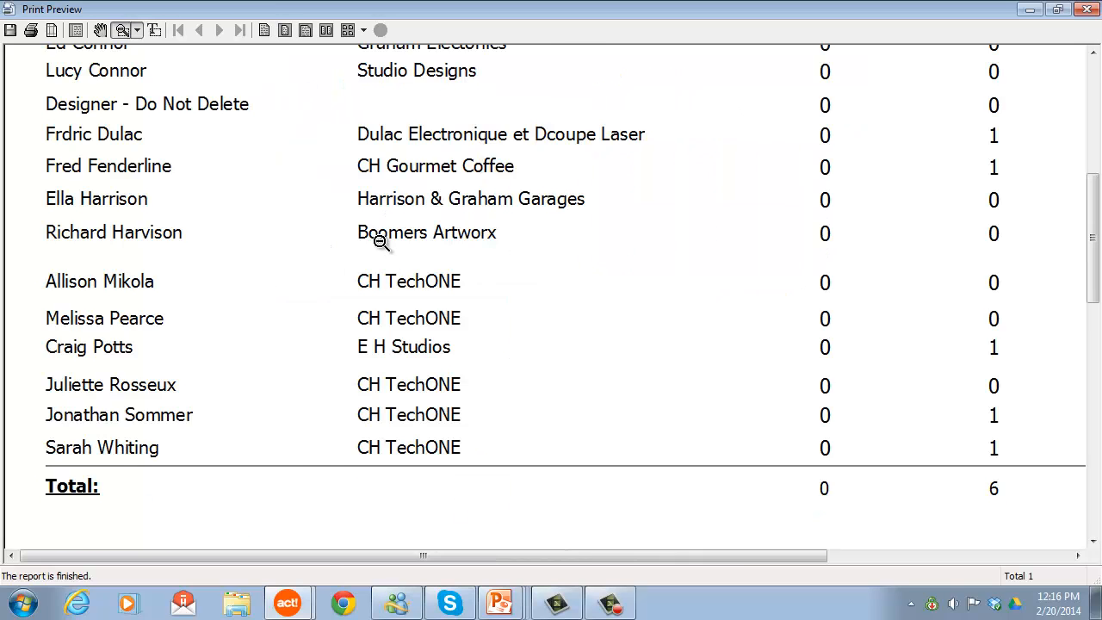
left_click(379, 242)
left_click(384, 239)
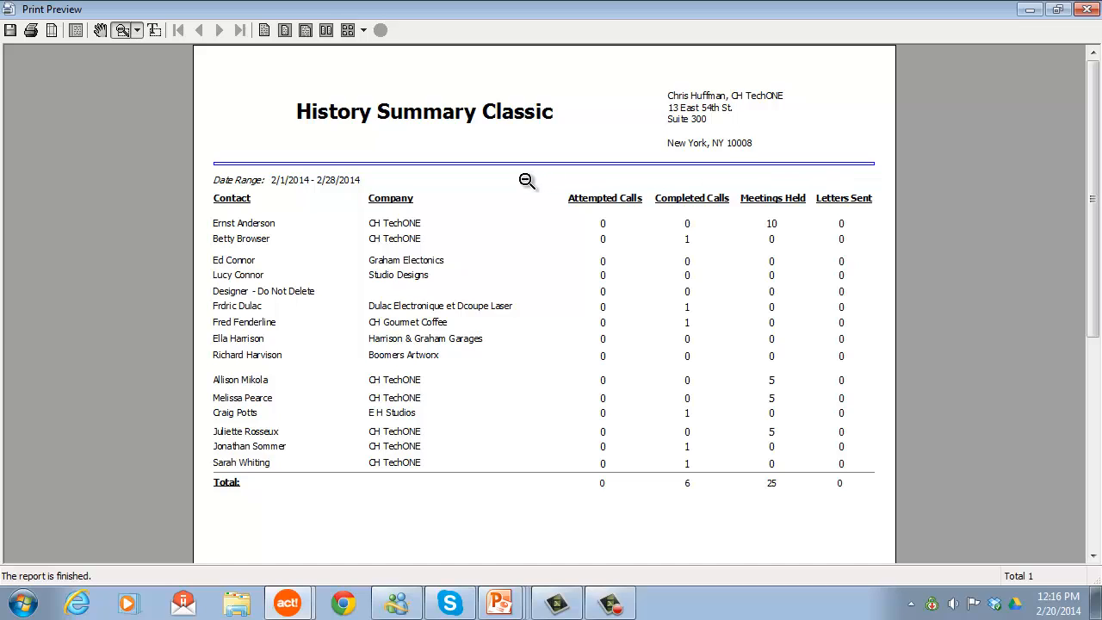
left_click(1086, 9)
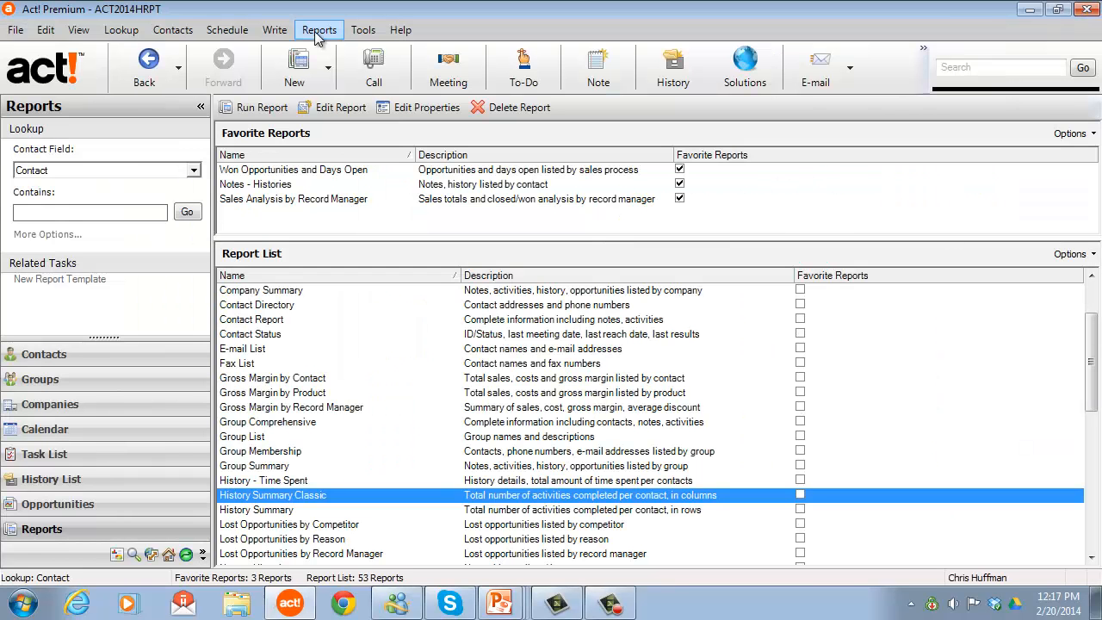
Duplicate History Summary Classic.rep in the Reports folder while choosing a report template to edit
left_click(319, 31)
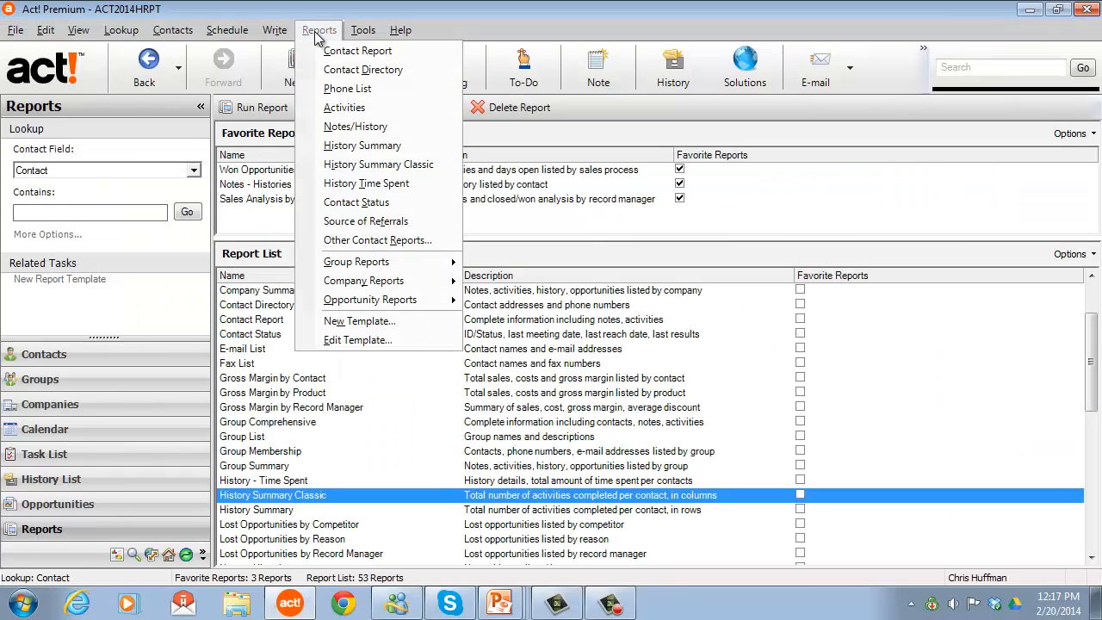
left_click(365, 341)
scroll(403, 358, "down", 5)
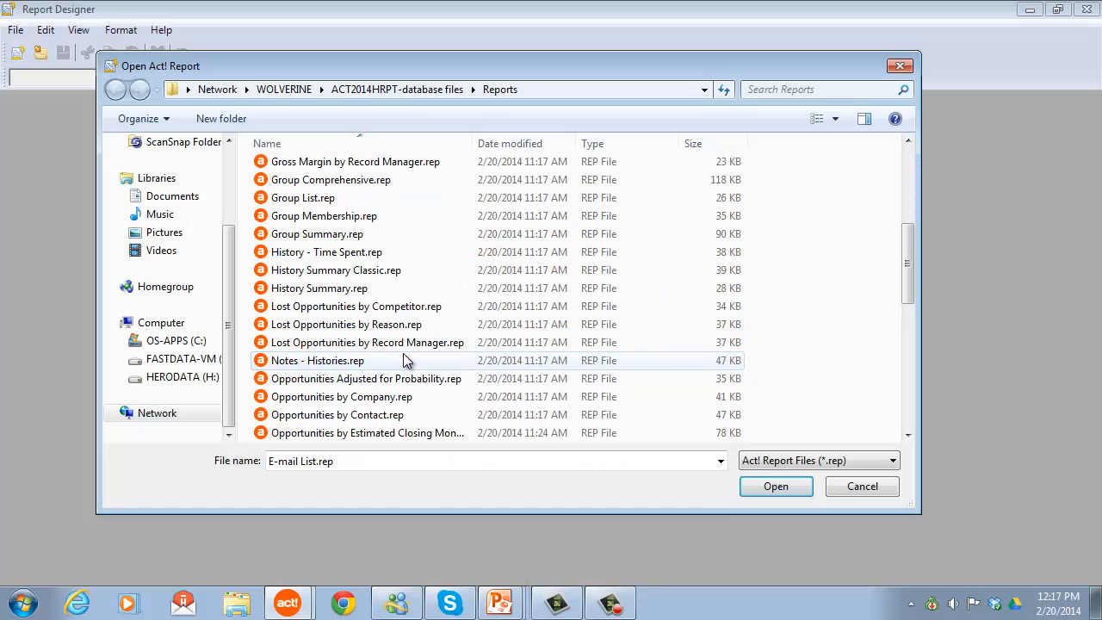
left_click(379, 272)
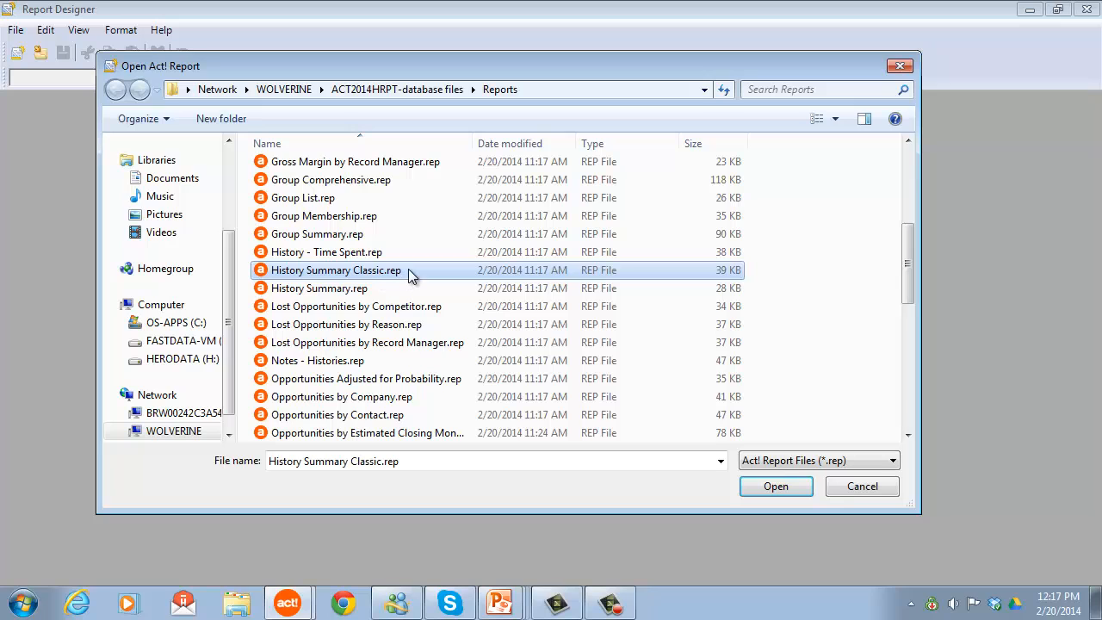
right_click(410, 274)
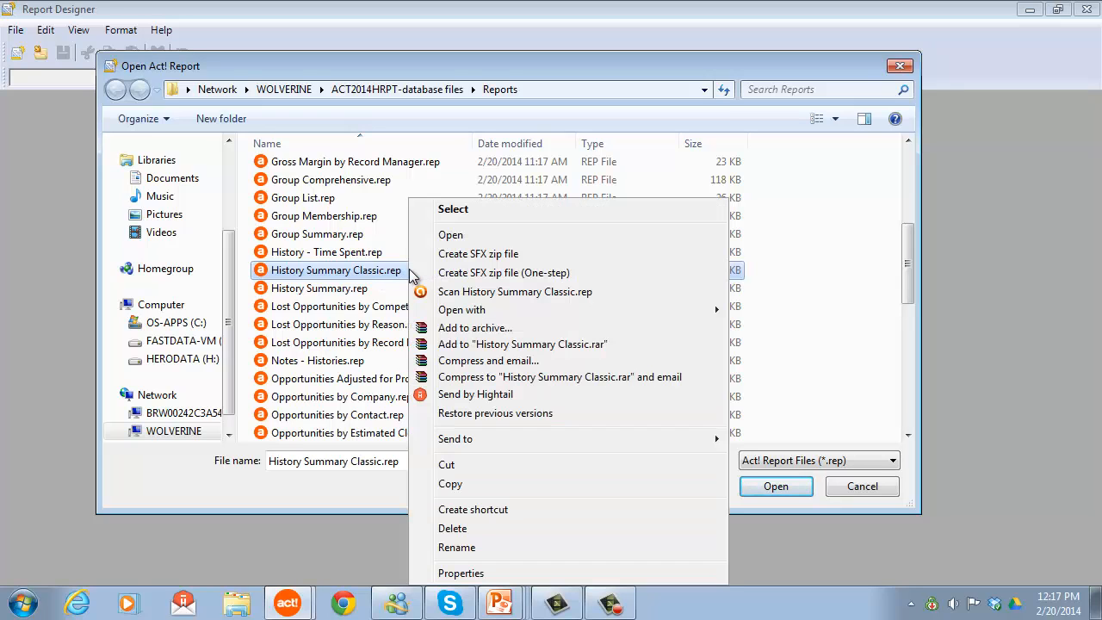
left_click(446, 481)
right_click(809, 297)
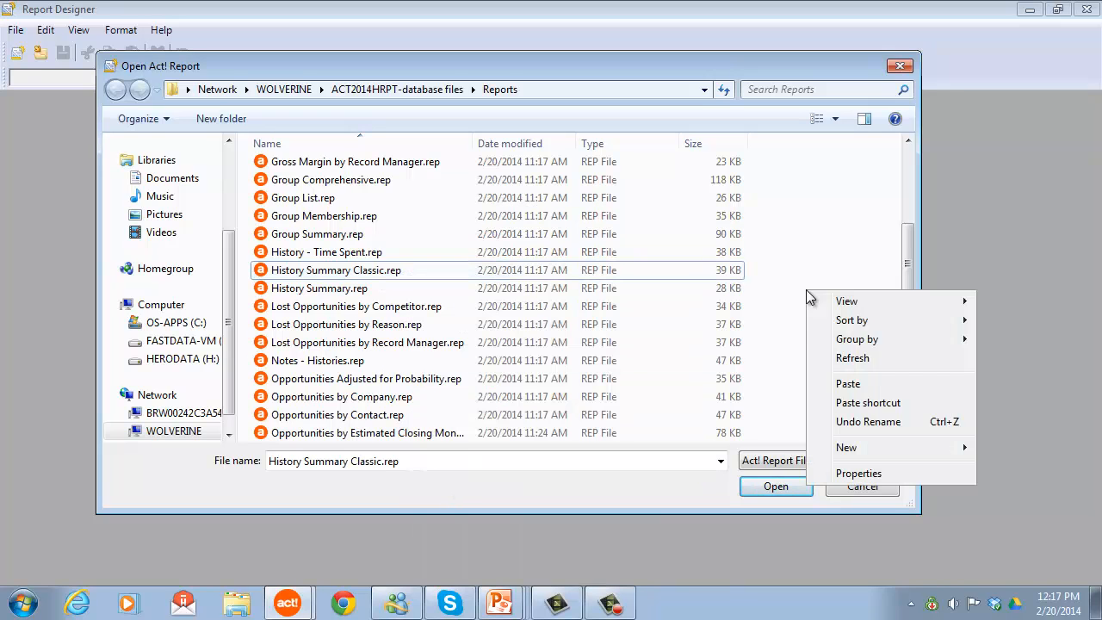
left_click(852, 384)
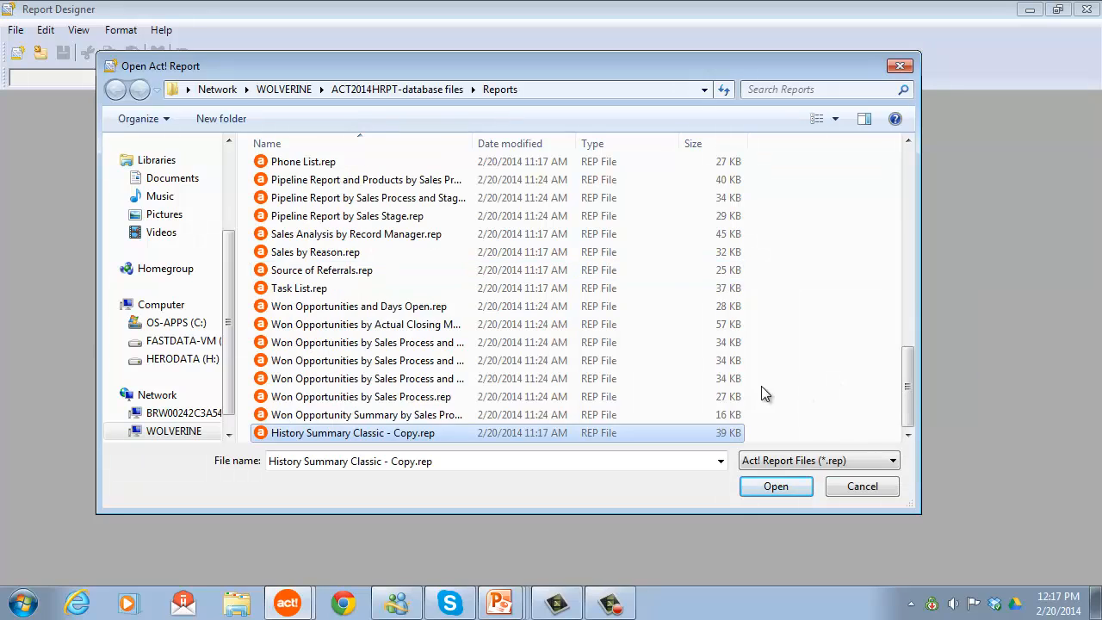
Rename the duplicated report file to History Summary Classic Copy for Mtg Scheduled.rep
right_click(418, 441)
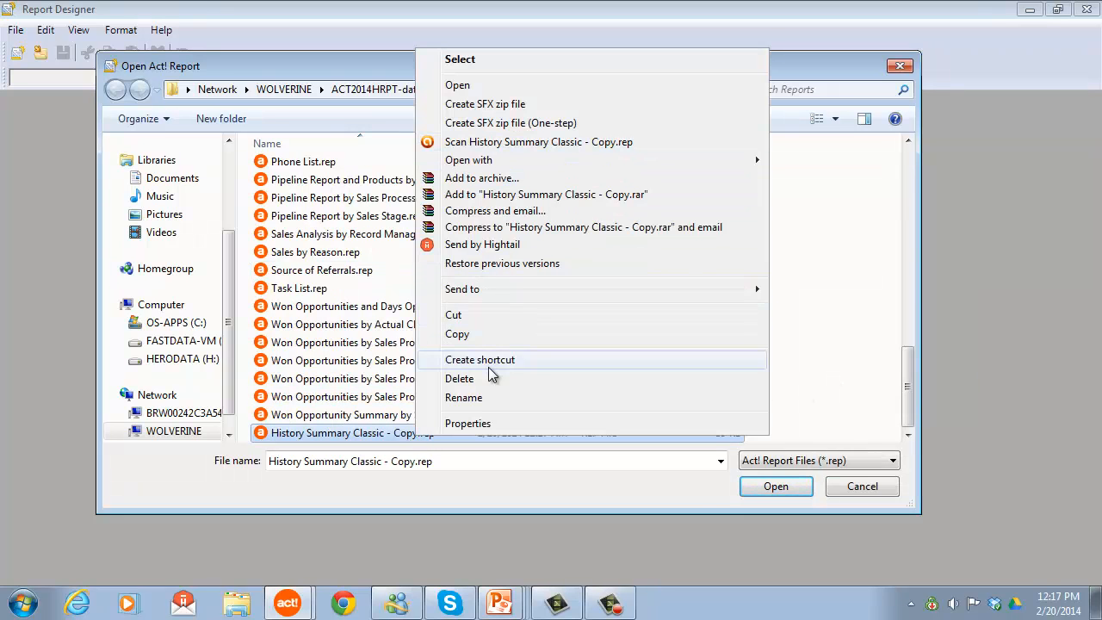
left_click(465, 397)
key("Right")
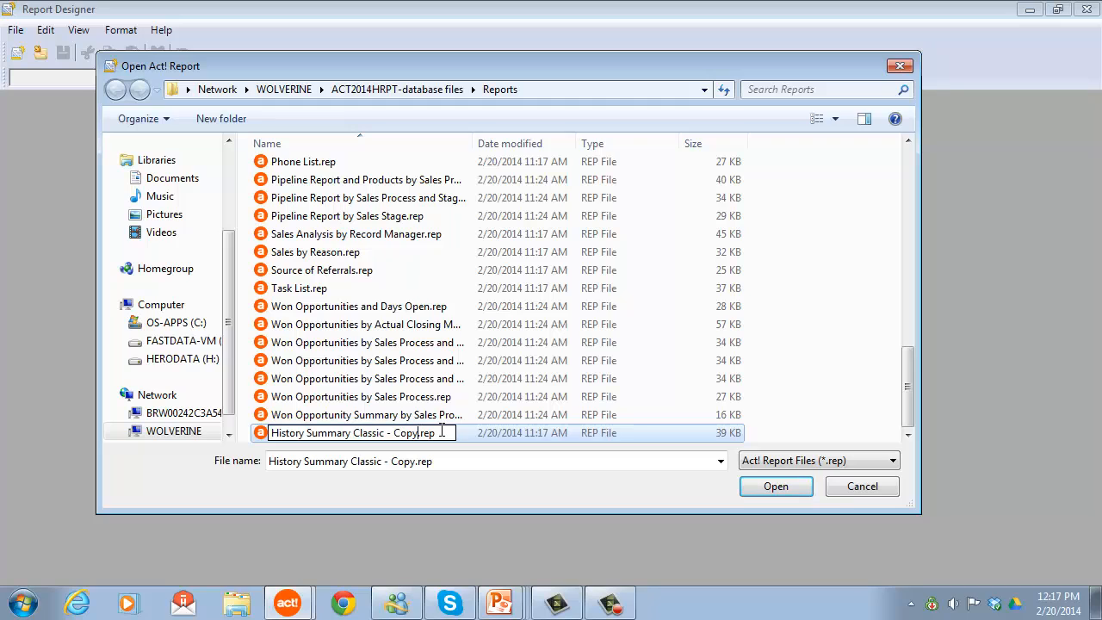
key("BackSpace")
key("BackSpace")
key("BackSpace")
key("BackSpace")
key("BackSpace")
key("BackSpace")
type("Copy for ")
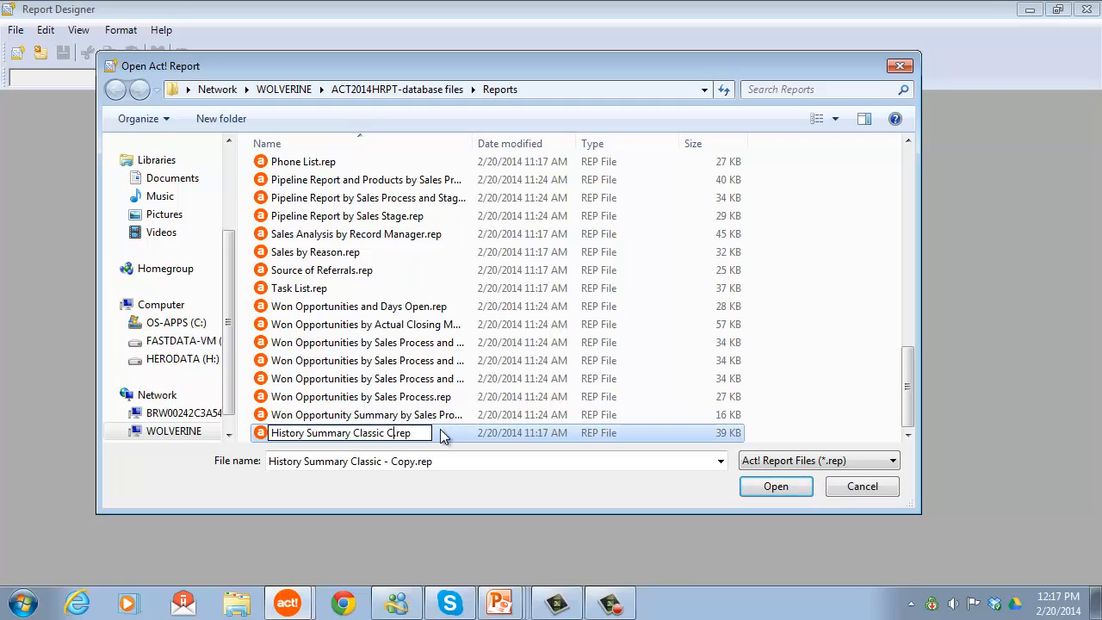
type("Mtg Schedu")
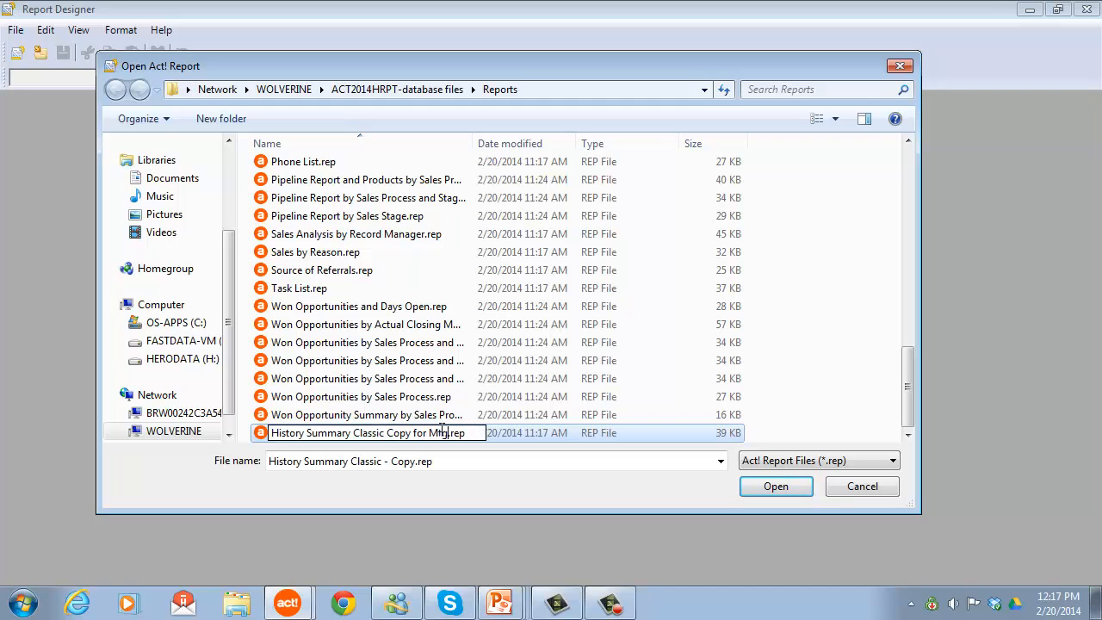
type("led")
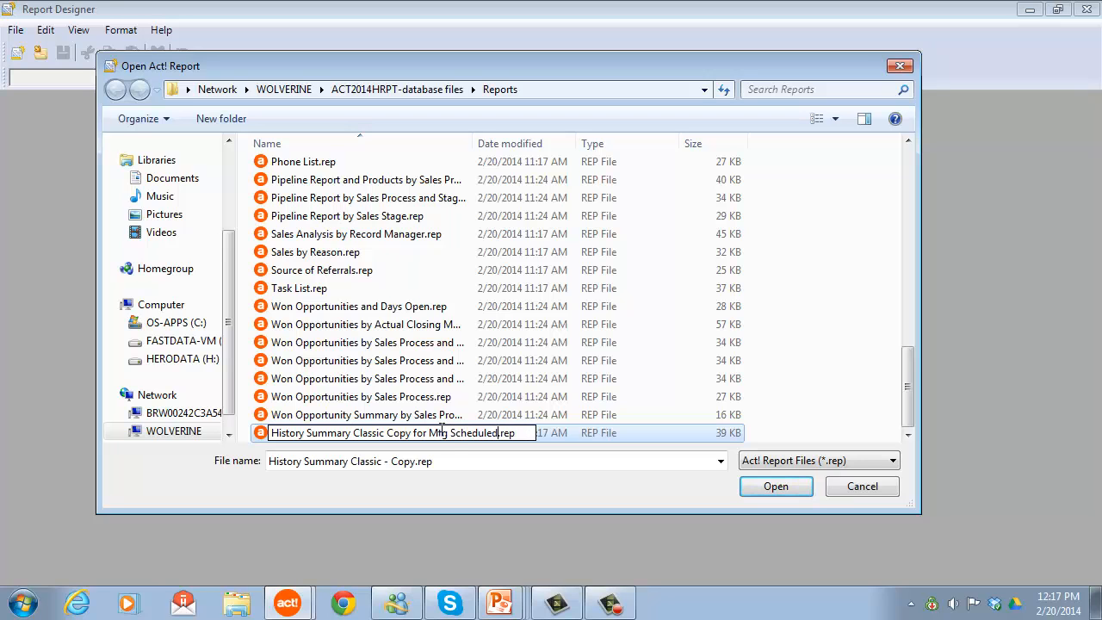
key("Return")
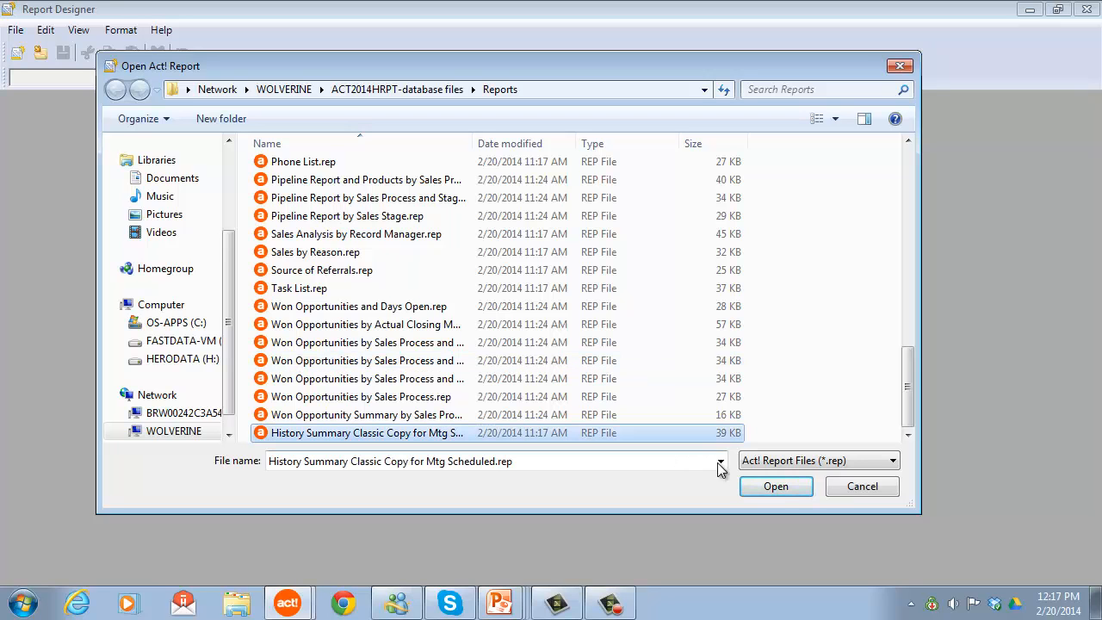
Open History Summary Classic Copy for Mtg Scheduled.rep and change the Meetings Held heading to Meetings Scheduled, extending its box upward to fit two lines
left_click(774, 486)
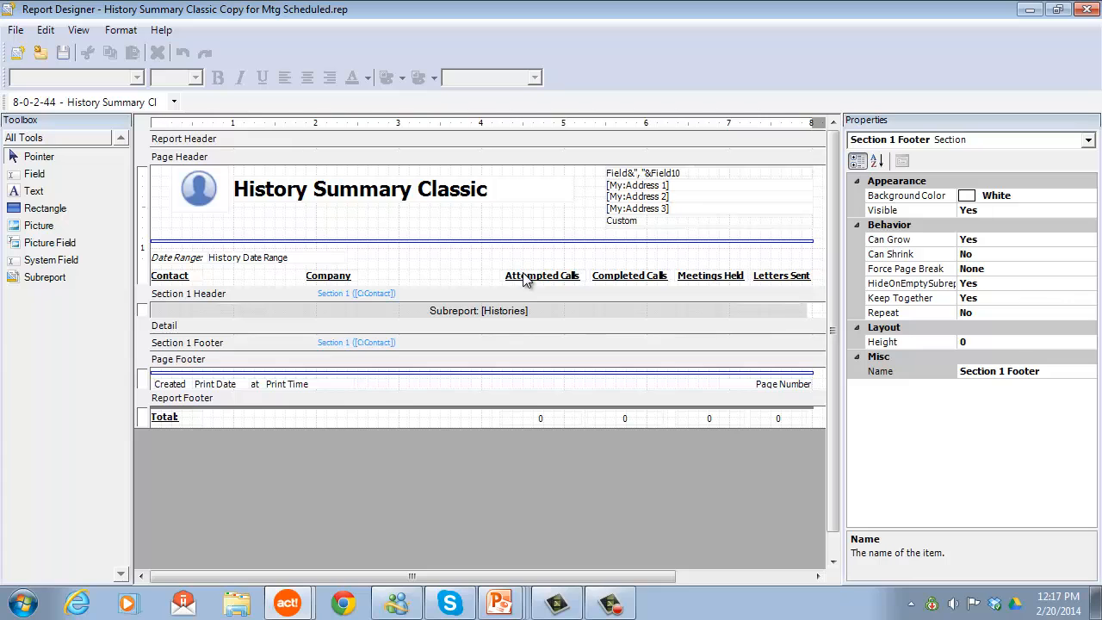
left_click(709, 275)
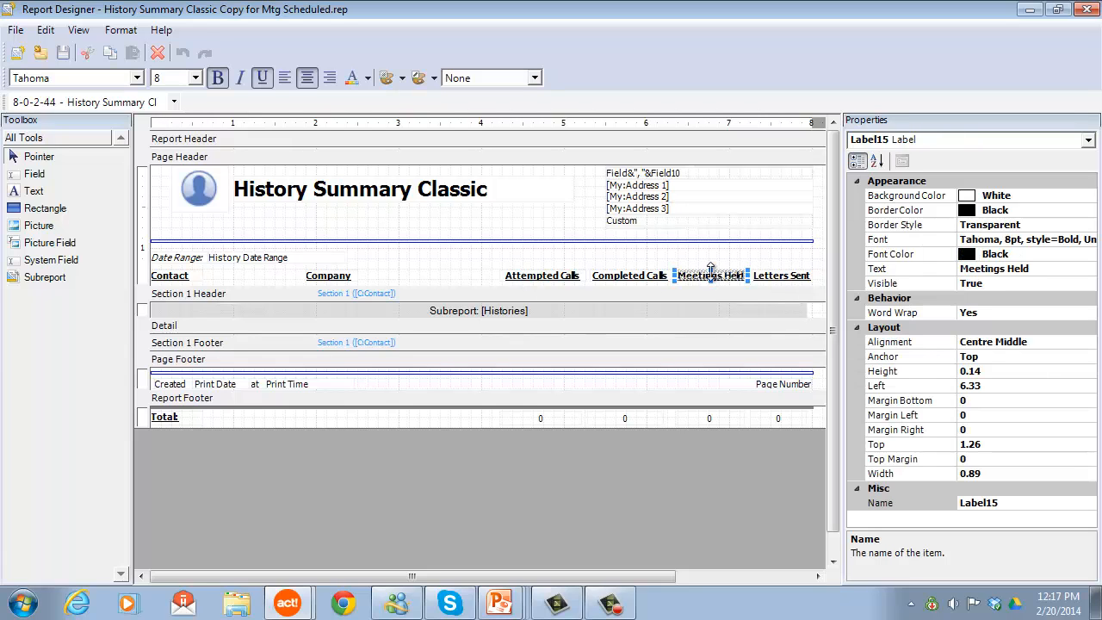
left_click_drag(711, 267, 712, 260)
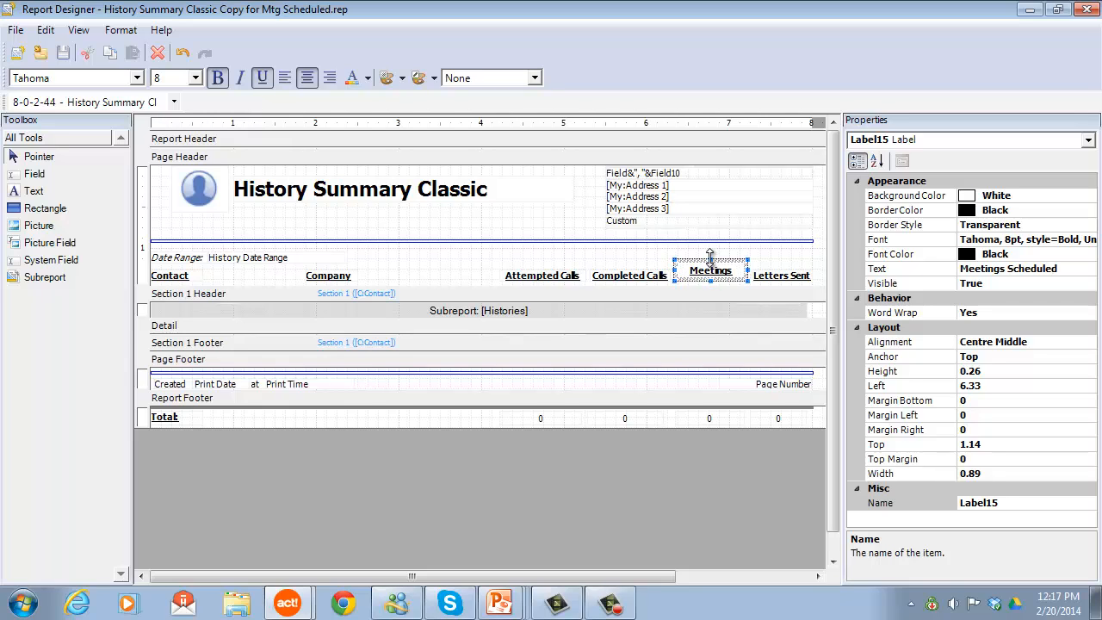
left_click_drag(712, 260, 710, 251)
left_click(790, 254)
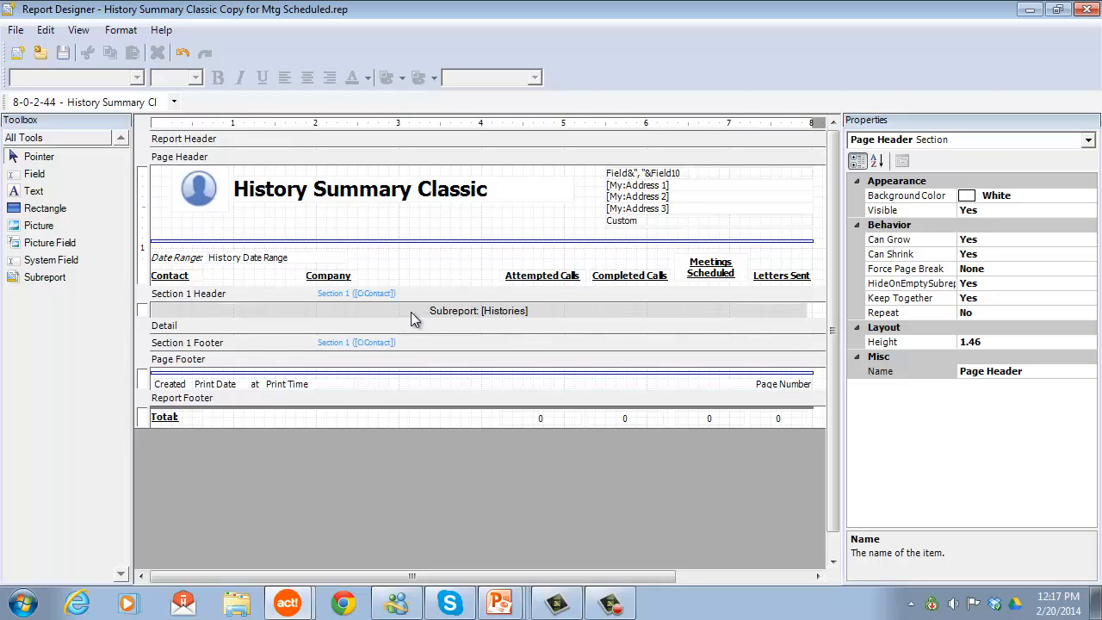
Expand the Histories subreport's Detail section and change "Meeting Held" to "Meeting Scheduled" in its OnPrint script
double_click(508, 313)
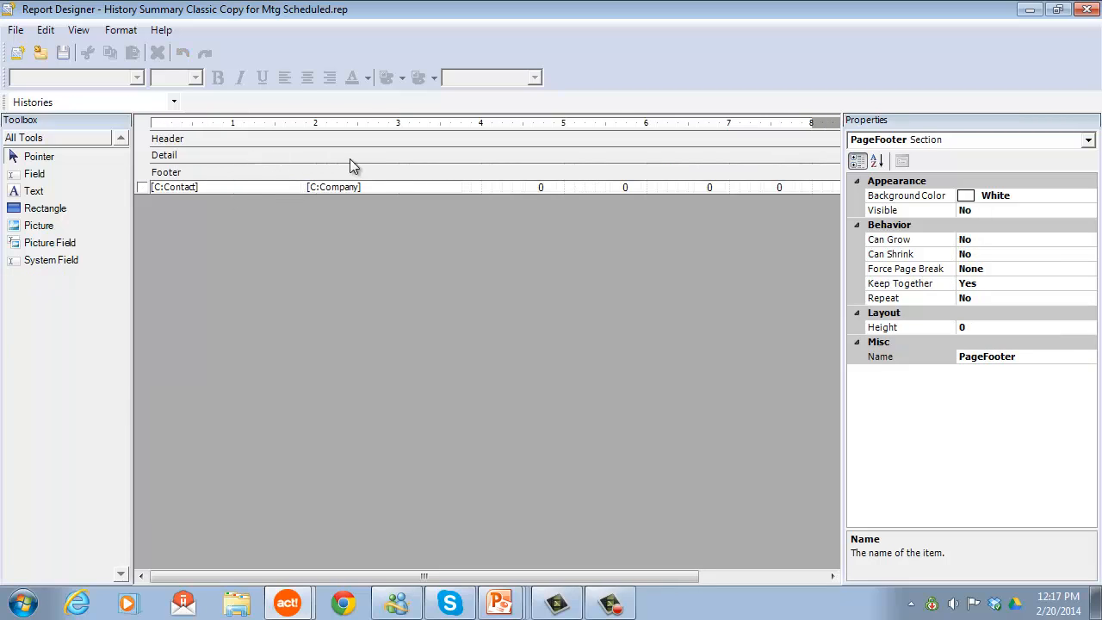
left_click_drag(366, 169, 369, 225)
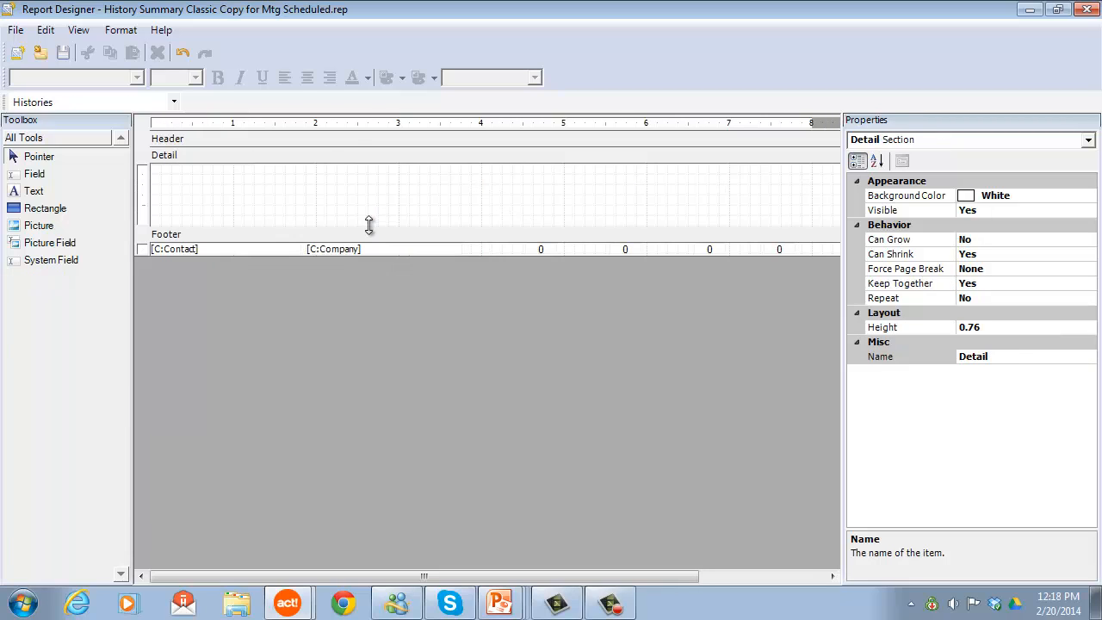
right_click(446, 195)
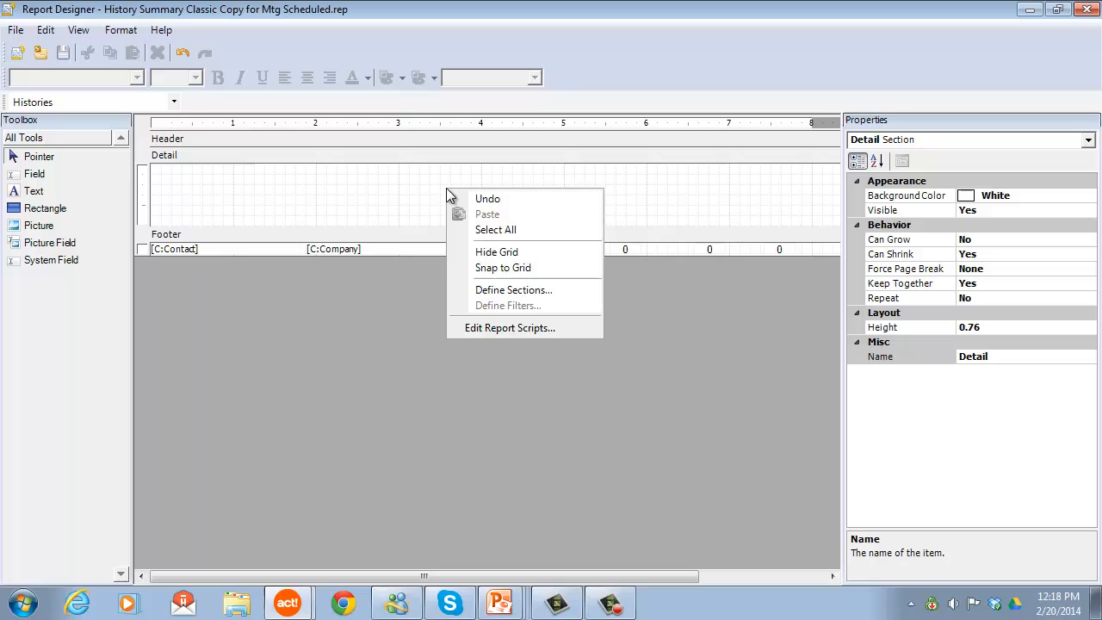
left_click(463, 328)
left_click_drag(342, 94, 231, 54)
left_click_drag(565, 433, 908, 529)
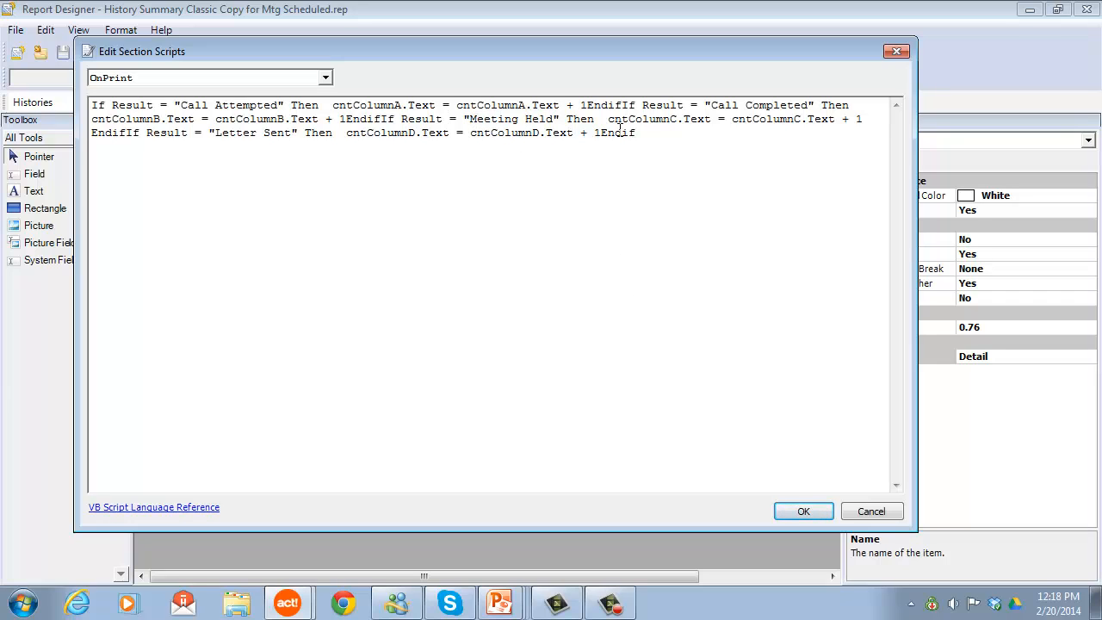
type("Scheduled")
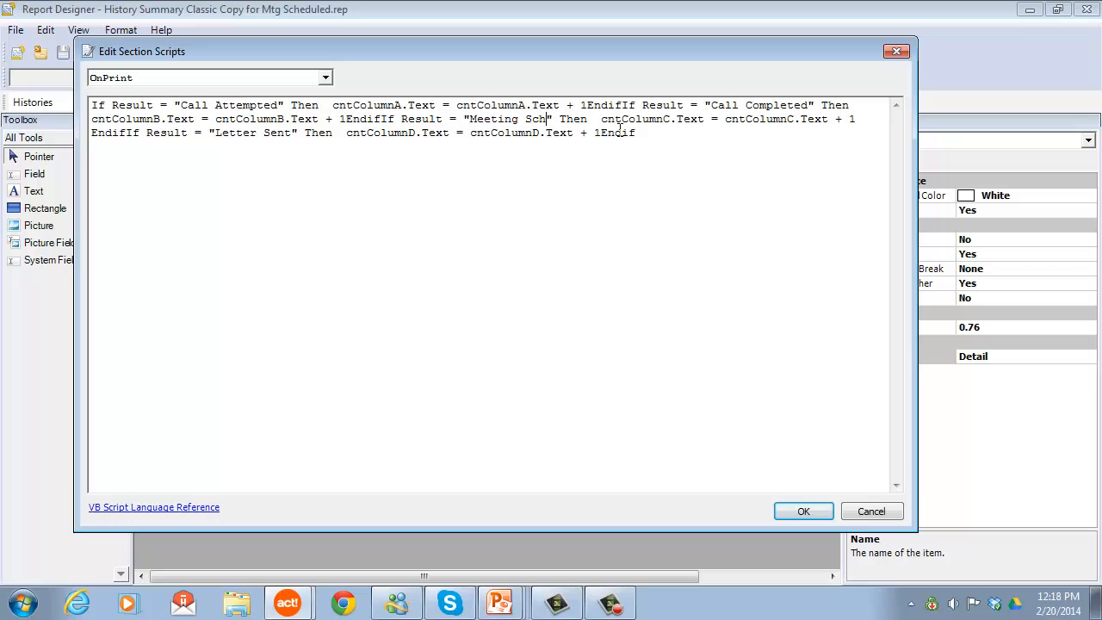
left_click(804, 512)
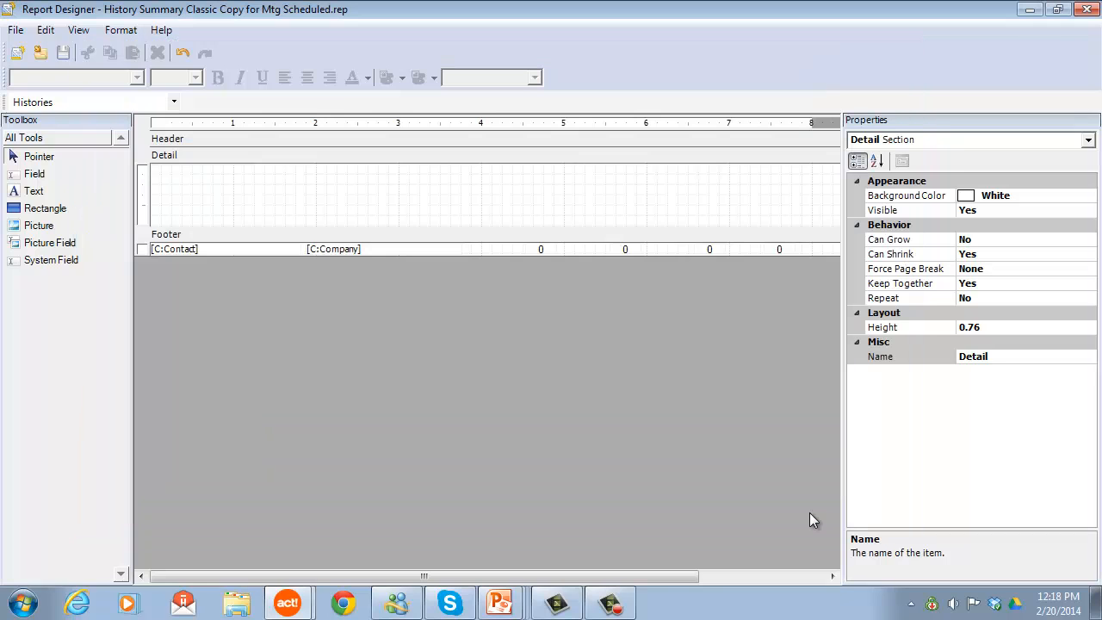
Collapse the Histories subreport's Detail section and return to the main History Summary Classic report layout
double_click(369, 153)
left_click(173, 102)
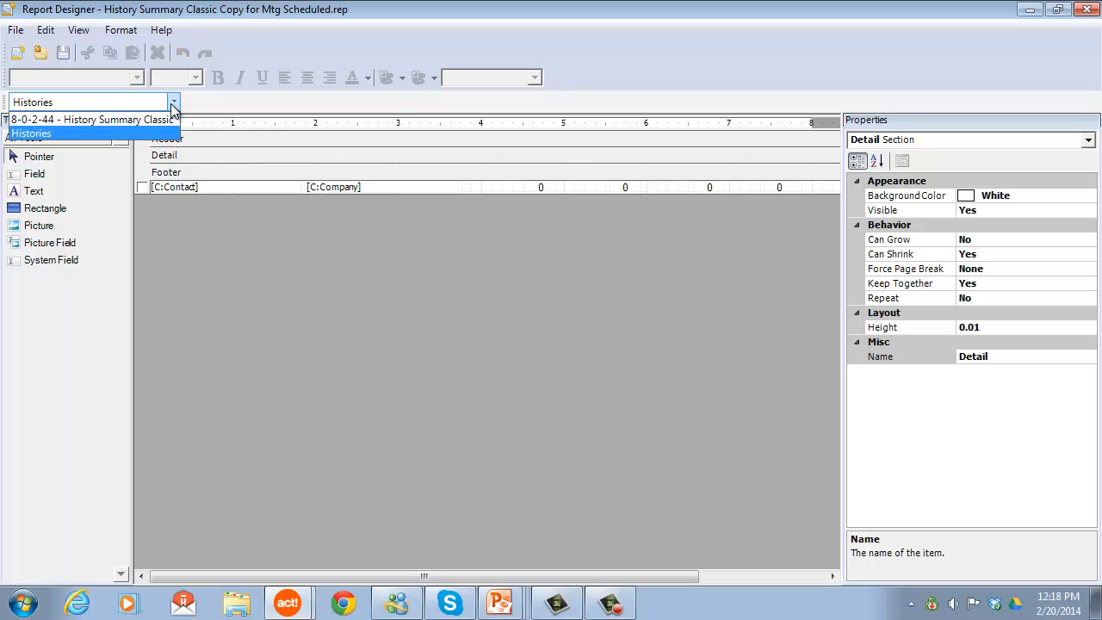
left_click(115, 120)
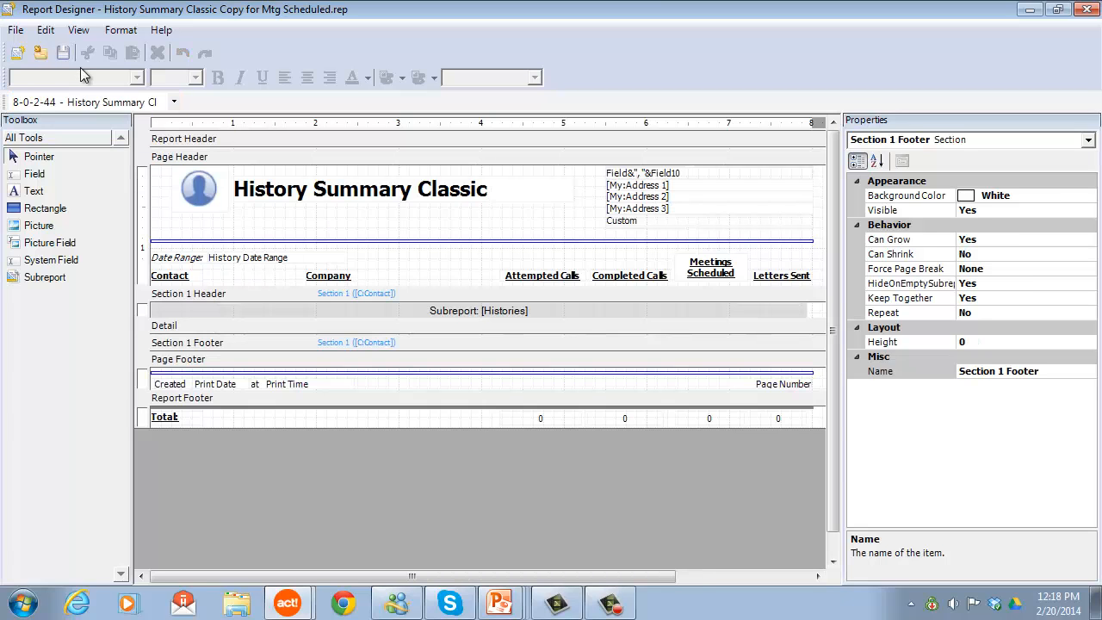
Run the edited report as a preview for the current lookup, using current-month histories managed by all users
left_click(15, 31)
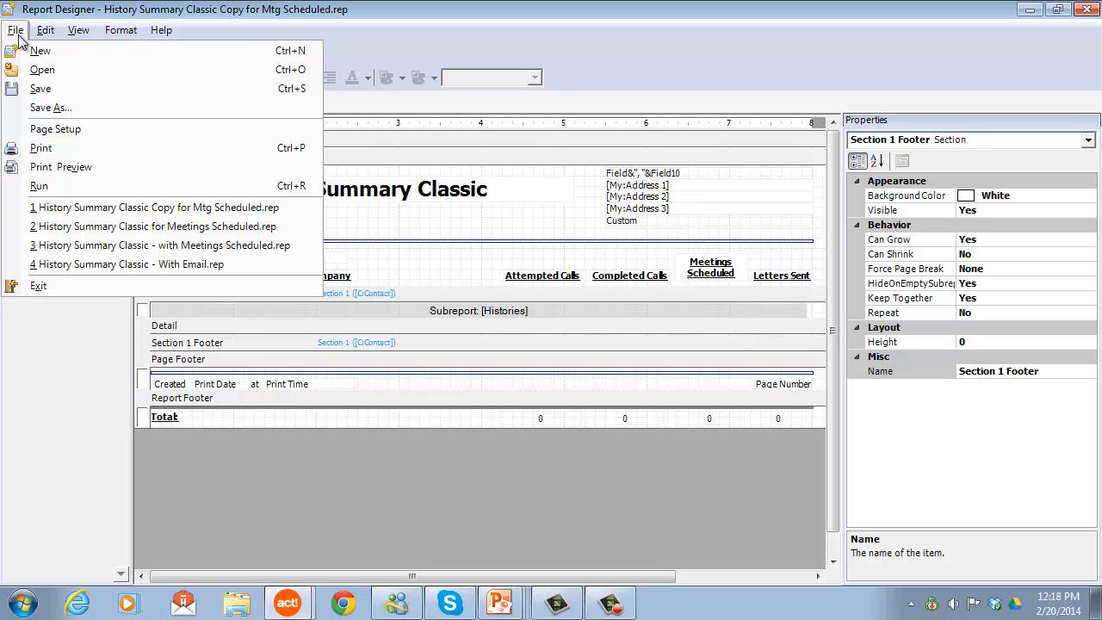
left_click(58, 186)
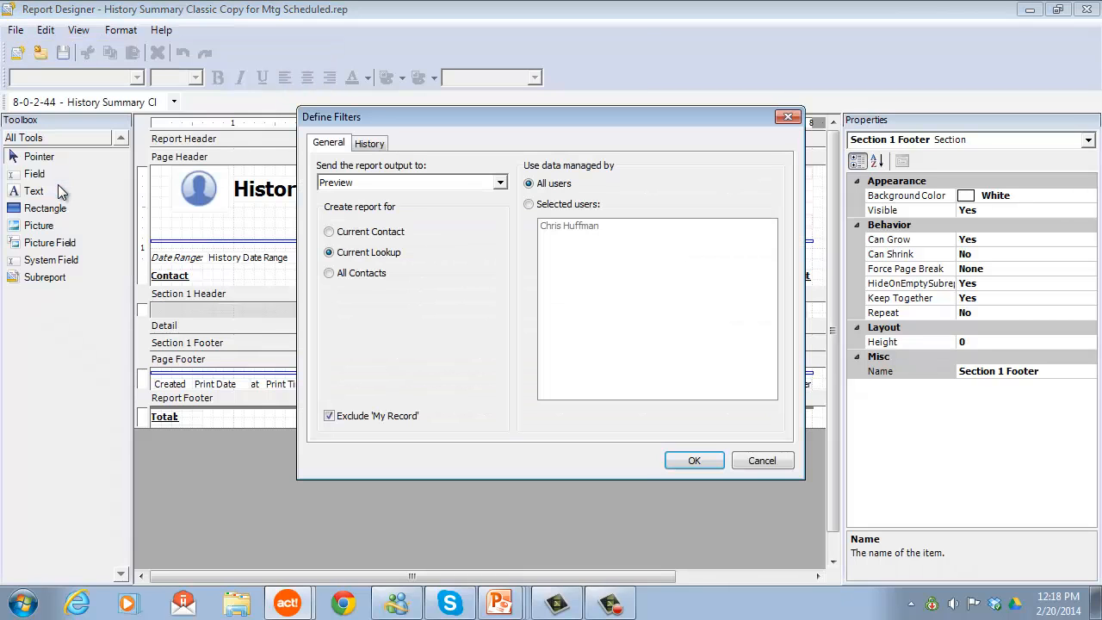
left_click(369, 143)
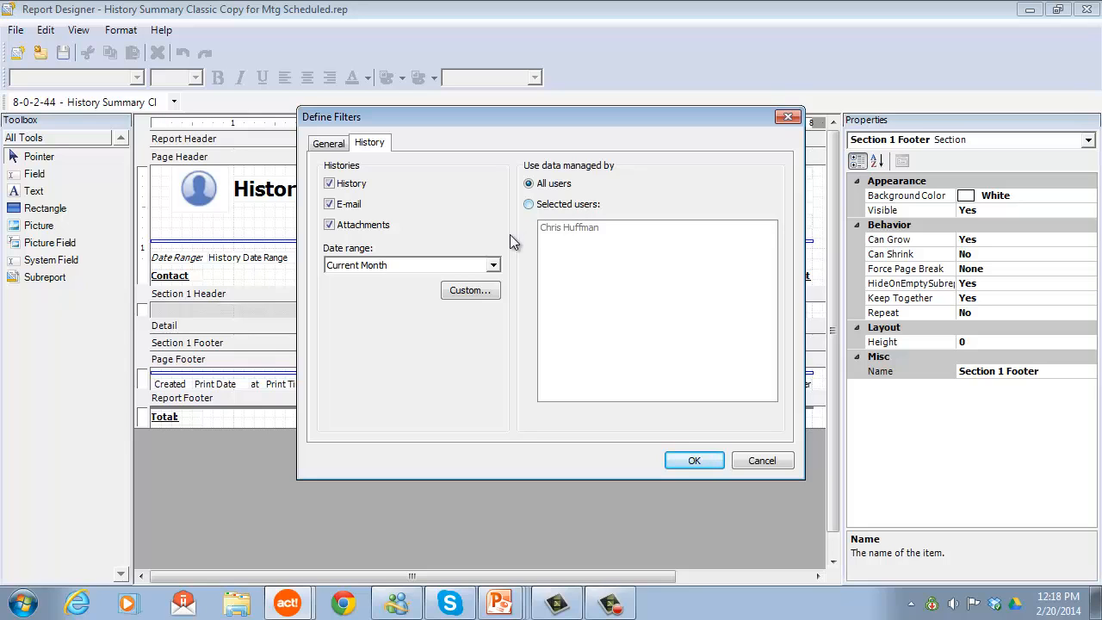
left_click(694, 461)
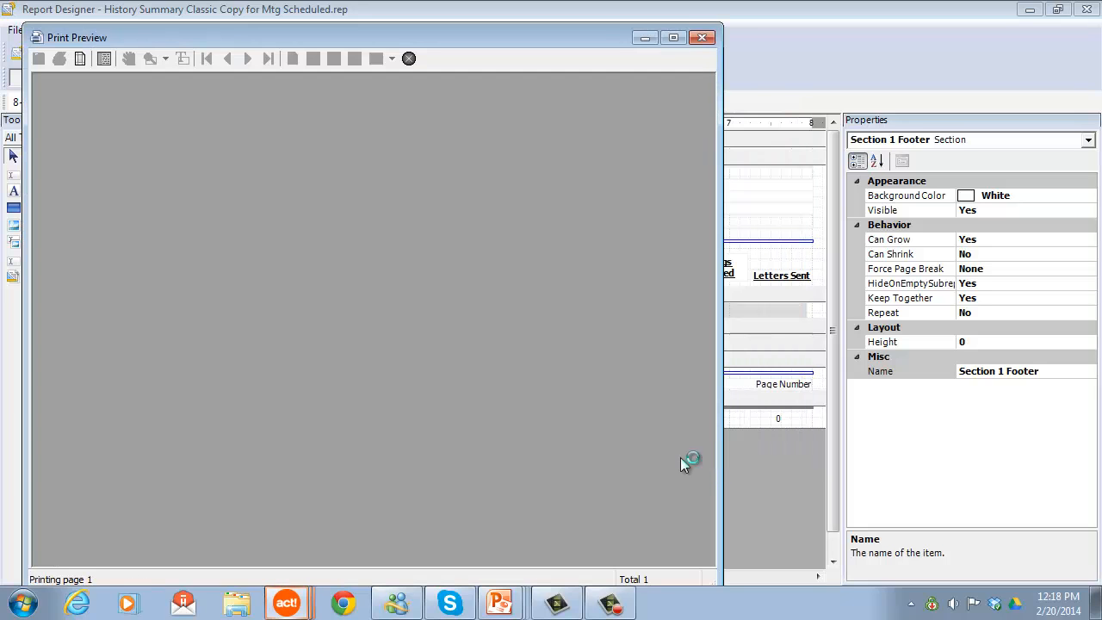
Maximize and enlarge the report preview, examine the Meetings Scheduled column, and close the preview
left_click(674, 40)
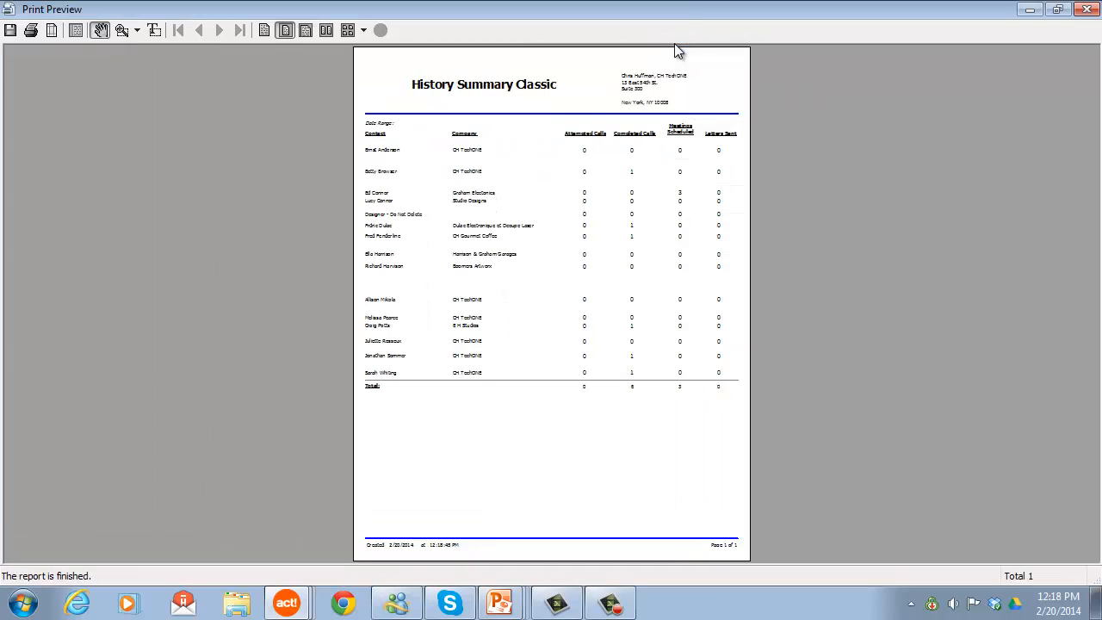
left_click(122, 31)
left_click(462, 155)
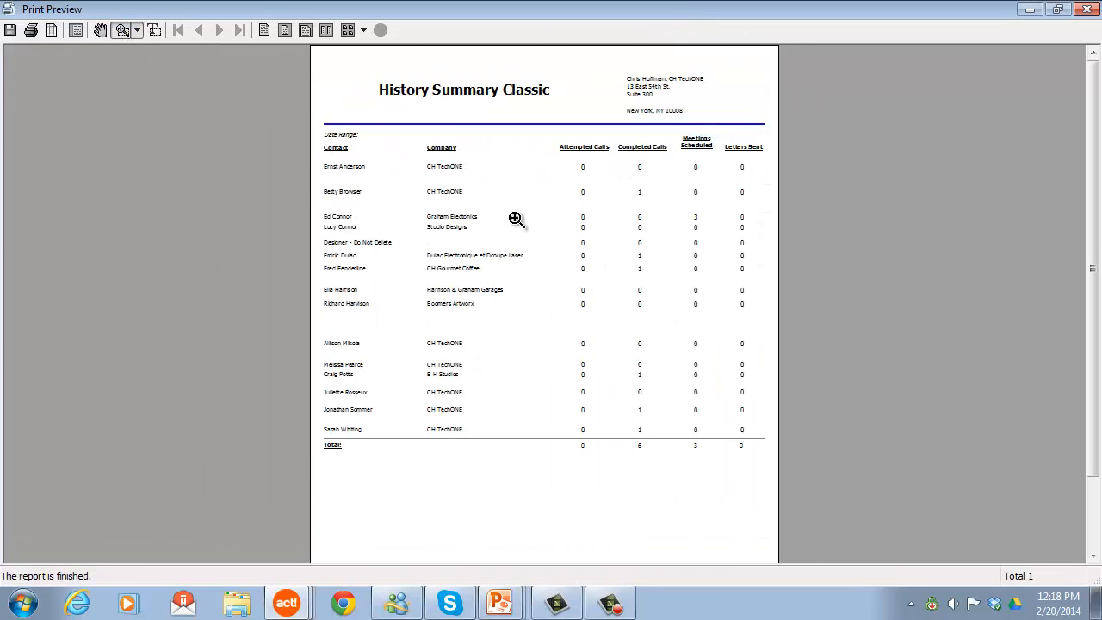
left_click(517, 219)
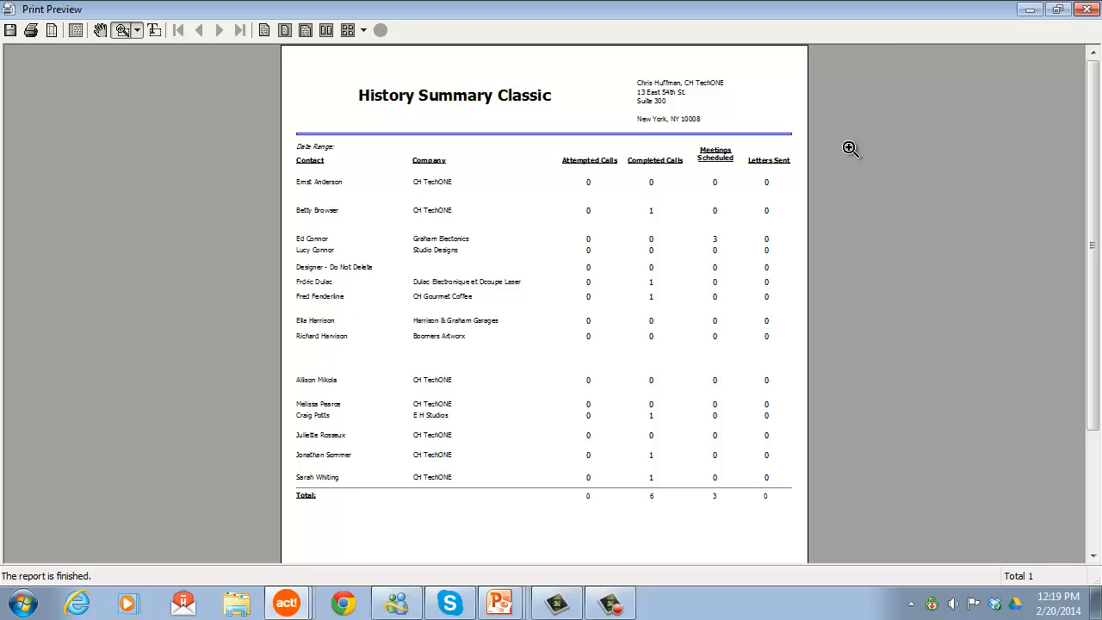
left_click(1084, 10)
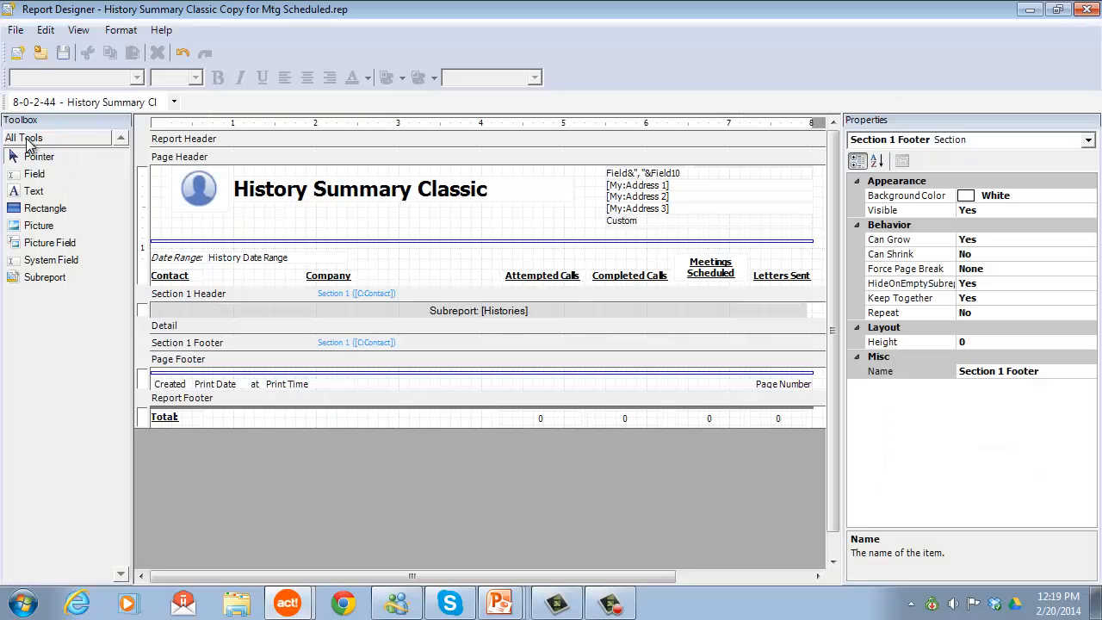
Close the Report Designer and select History Summary Classic Copy for Mtg Scheduled in Act!'s report list
left_click(1088, 11)
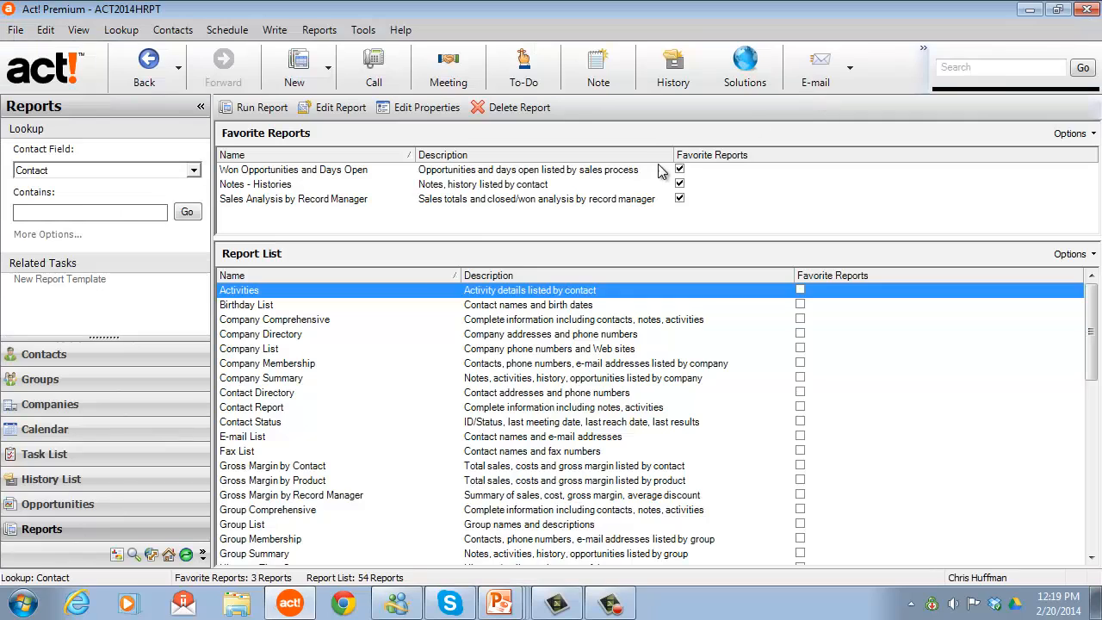
left_click(387, 394)
scroll(387, 394, "down", 2)
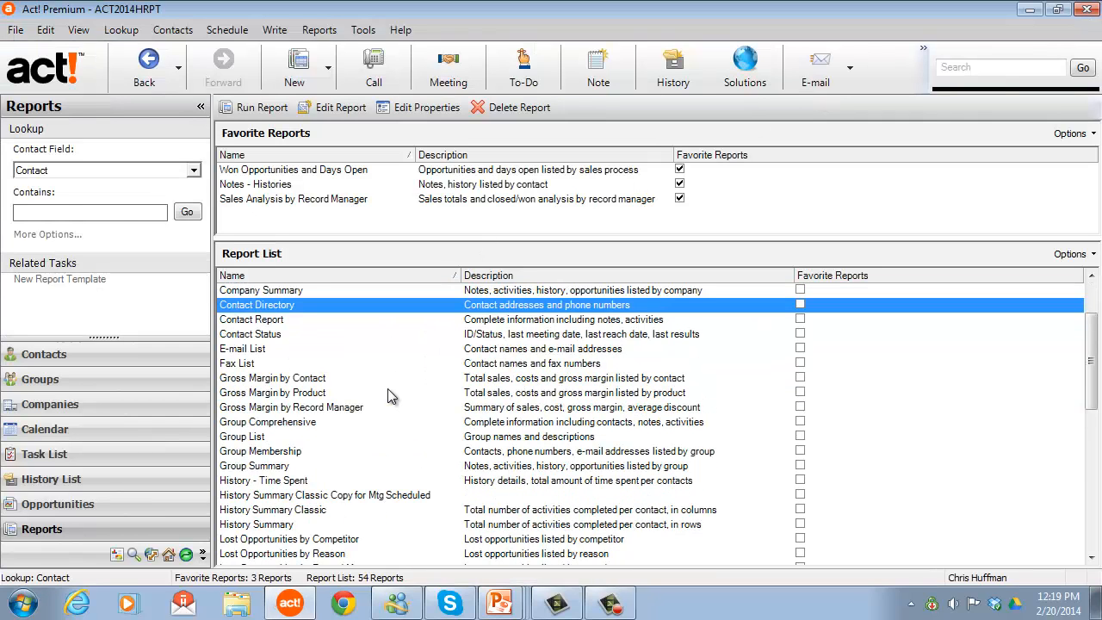
left_click(341, 495)
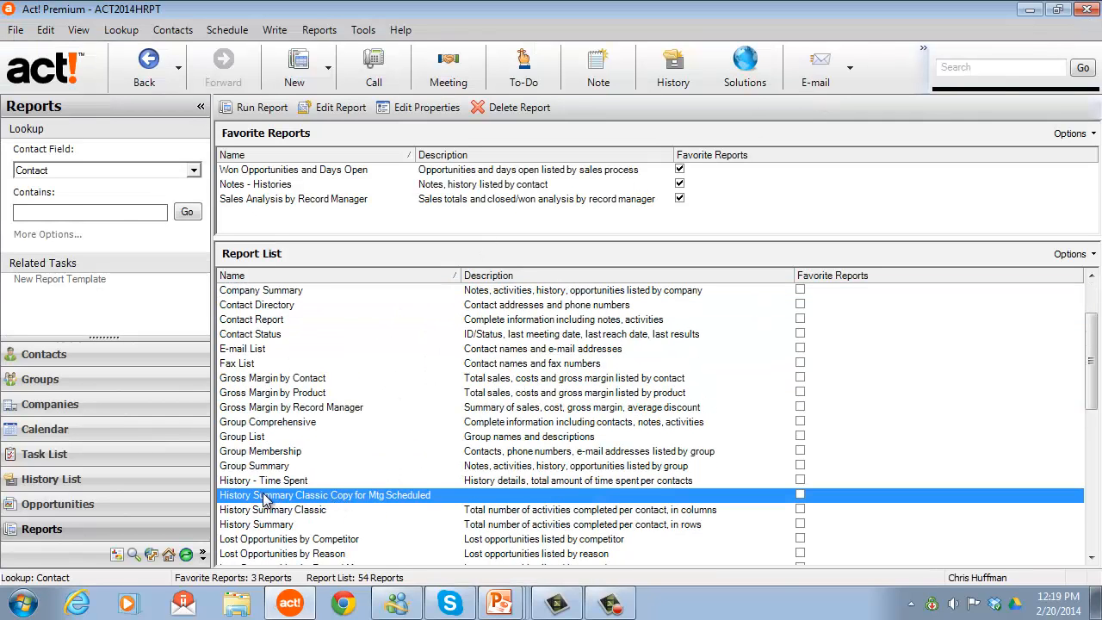
Run the customized report as a preview for all contacts, limiting current-month history data to the one listed user
double_click(389, 497)
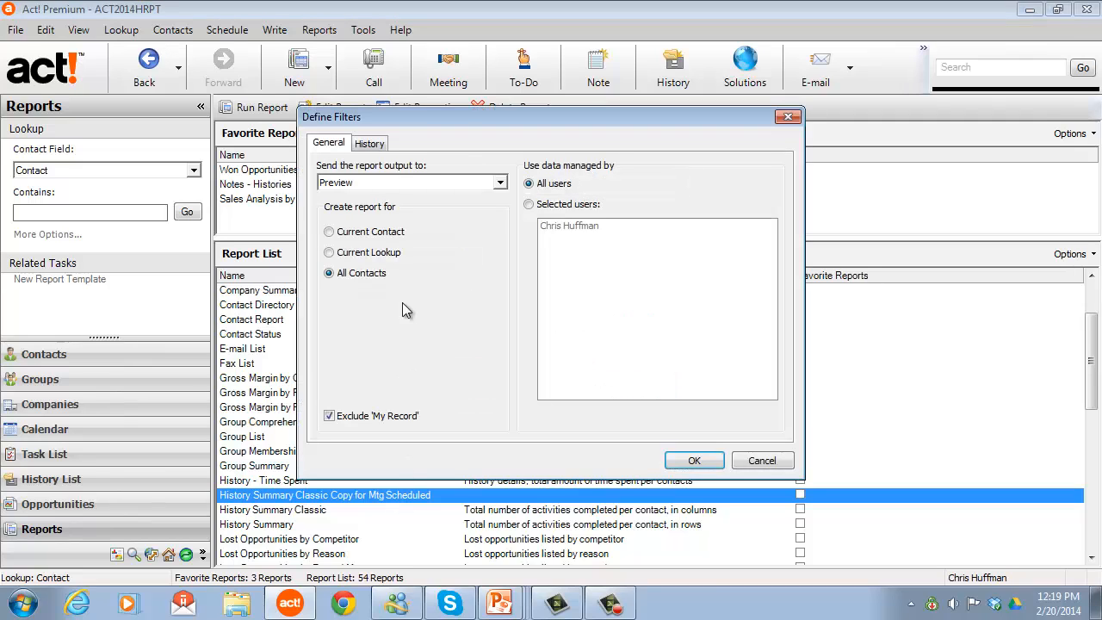
left_click(369, 145)
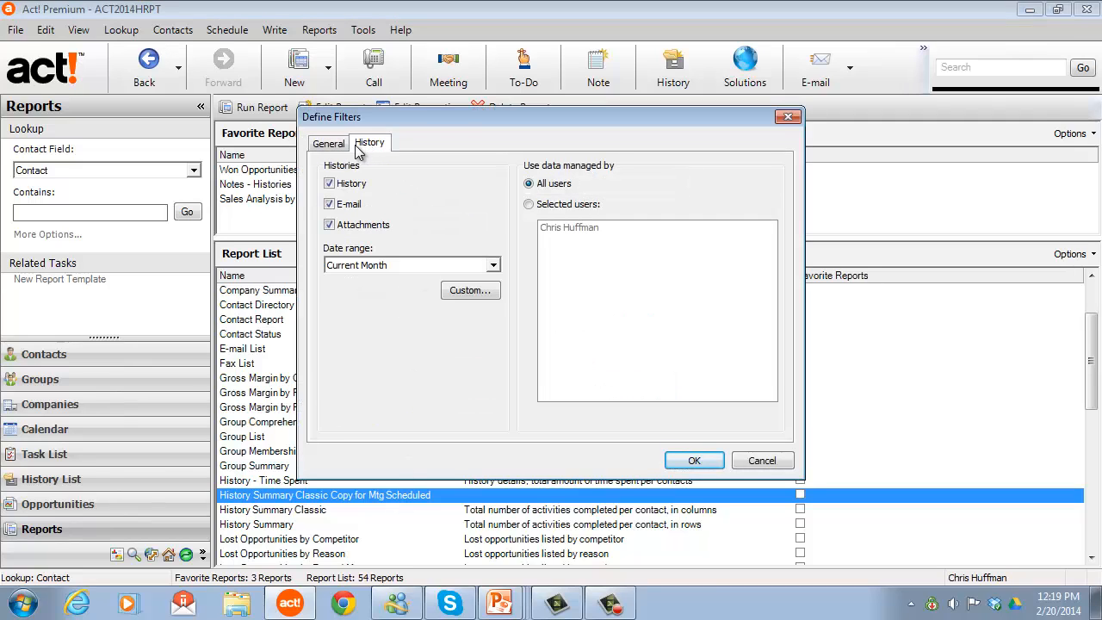
left_click(529, 204)
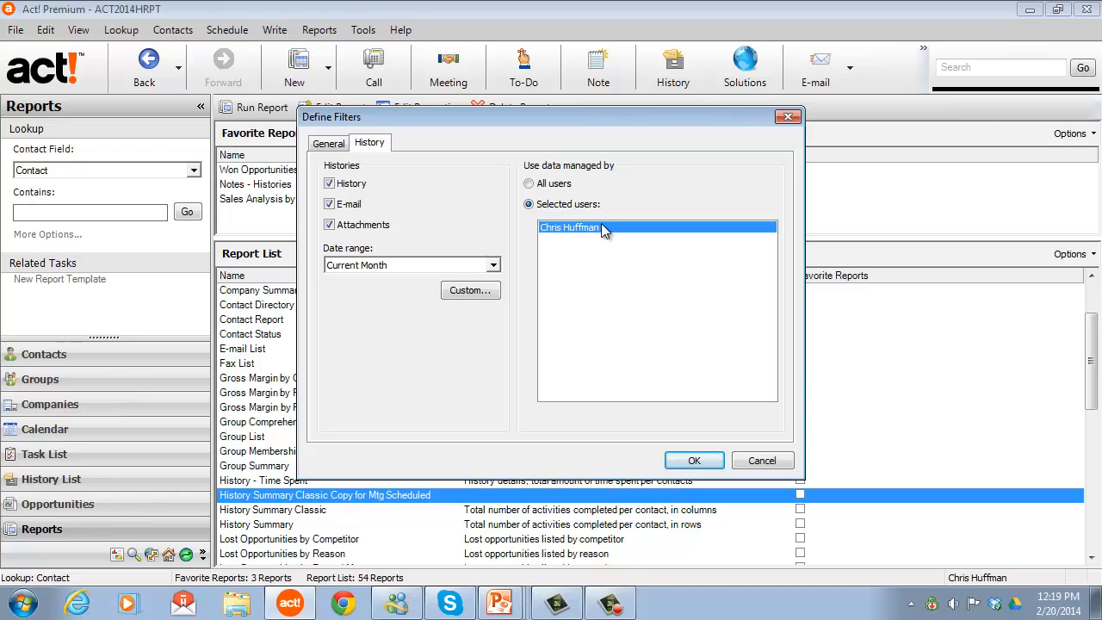
left_click(603, 229)
left_click(604, 231)
left_click(694, 461)
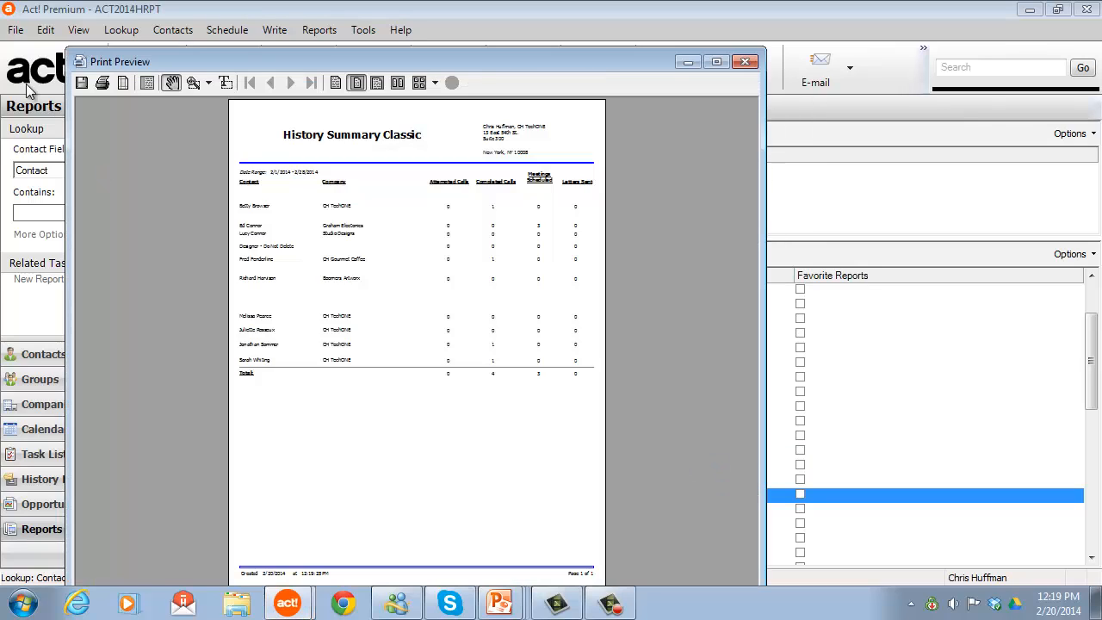